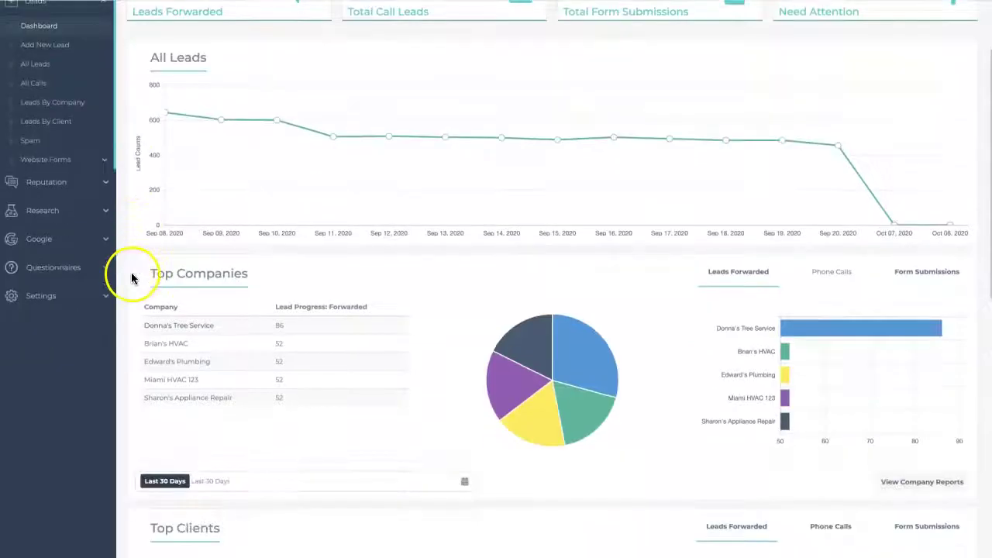
Step: Scroll the Leads dashboard past All Leads to the Top Companies and Top Clients charts
scroll(132, 278, "down", 2)
scroll(132, 278, "up", 2)
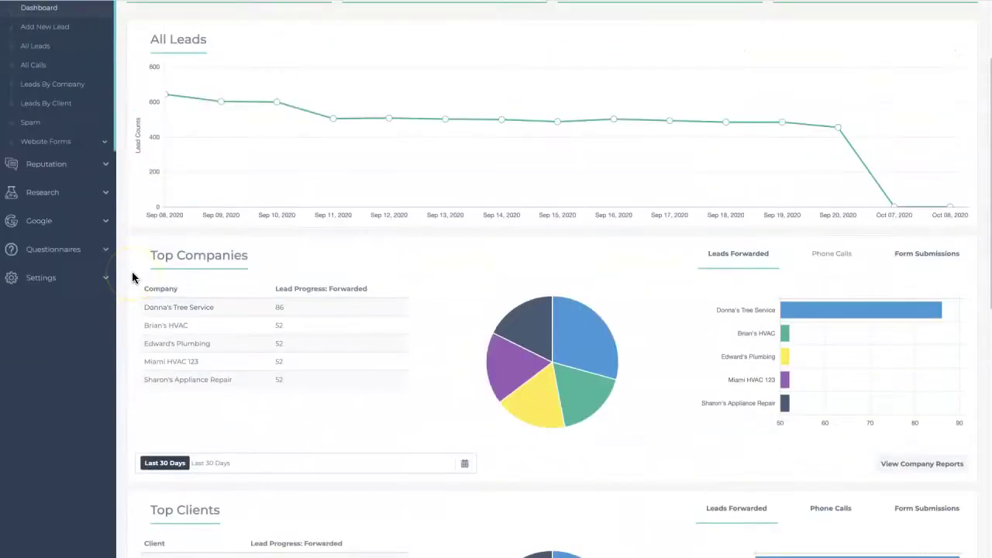
scroll(132, 271, "down", 2)
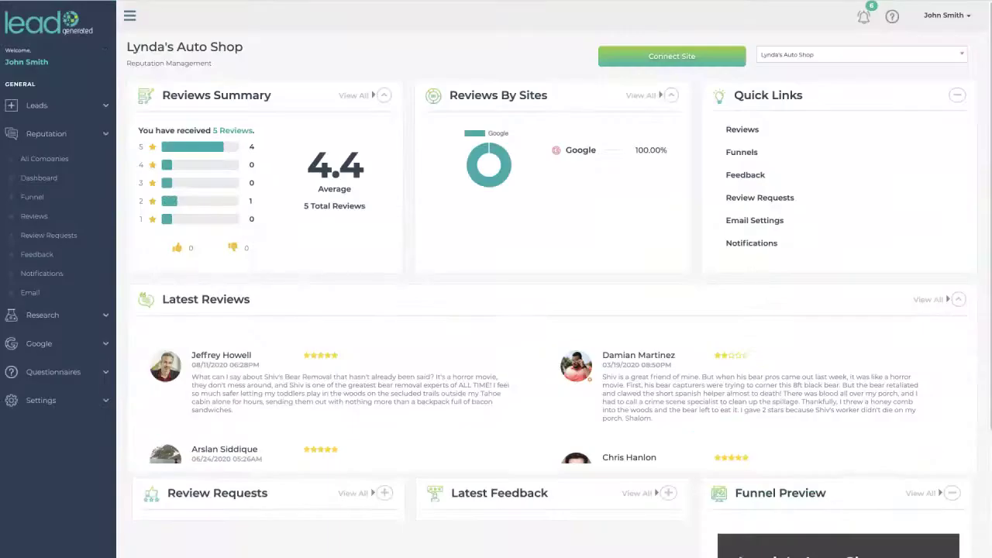
Step: From All Leads, open William's Carpet Cleaning's details and switch them to Tom's Company
scroll(437, 91, "down", 2)
scroll(436, 92, "down", 4)
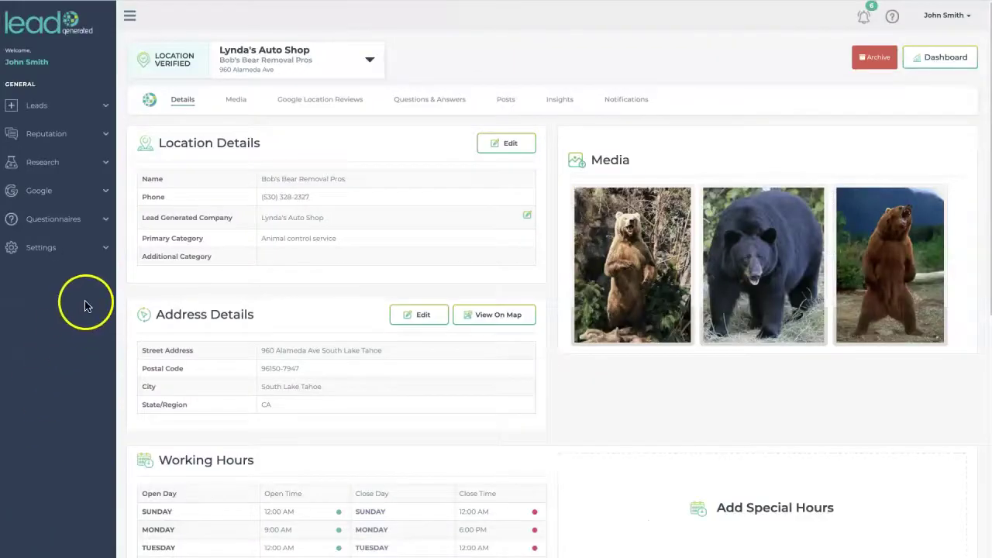
left_click(106, 108)
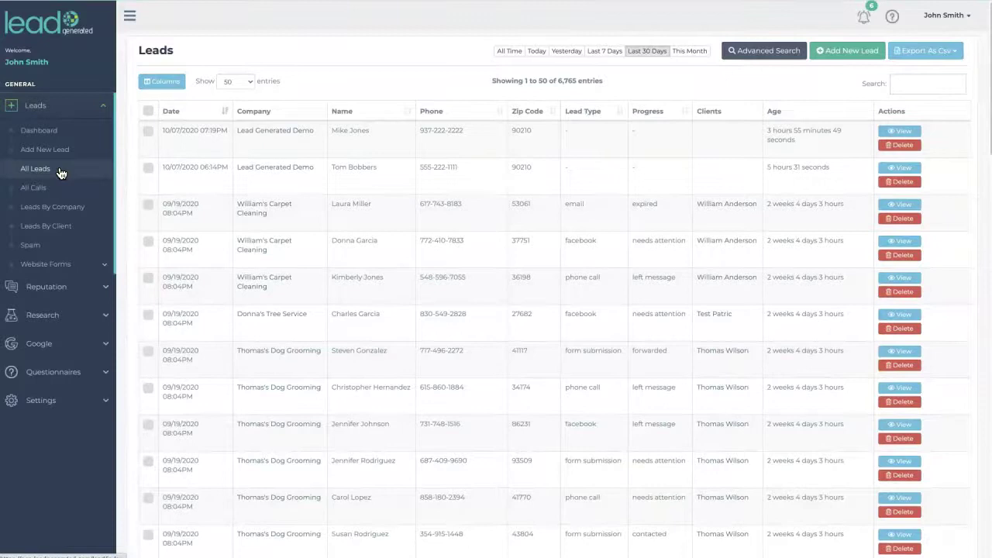
left_click(256, 245)
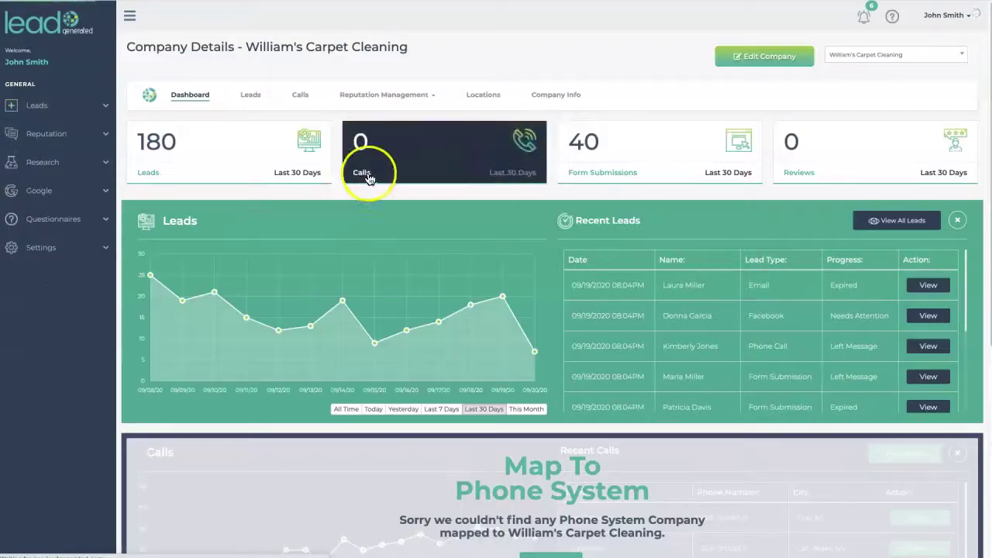
left_click(875, 56)
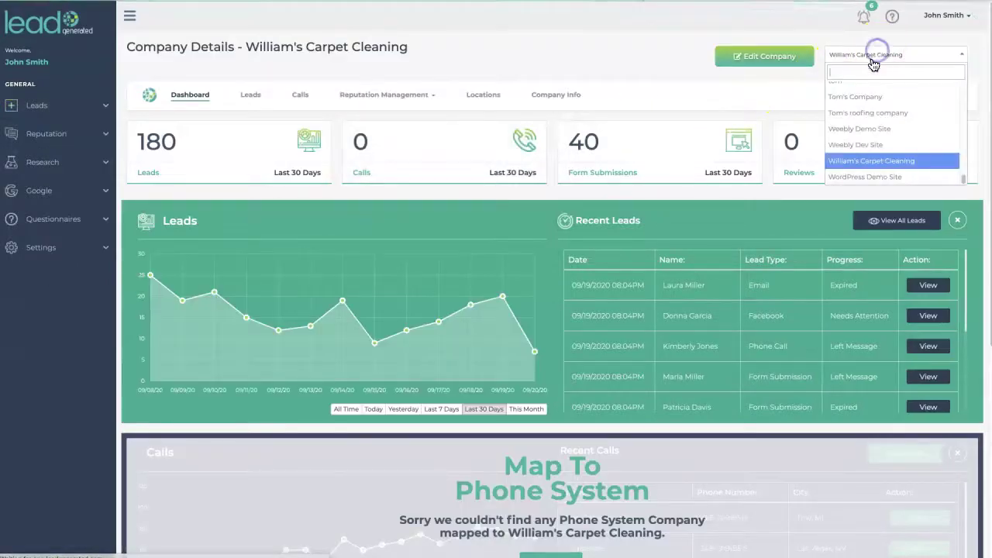
left_click(856, 98)
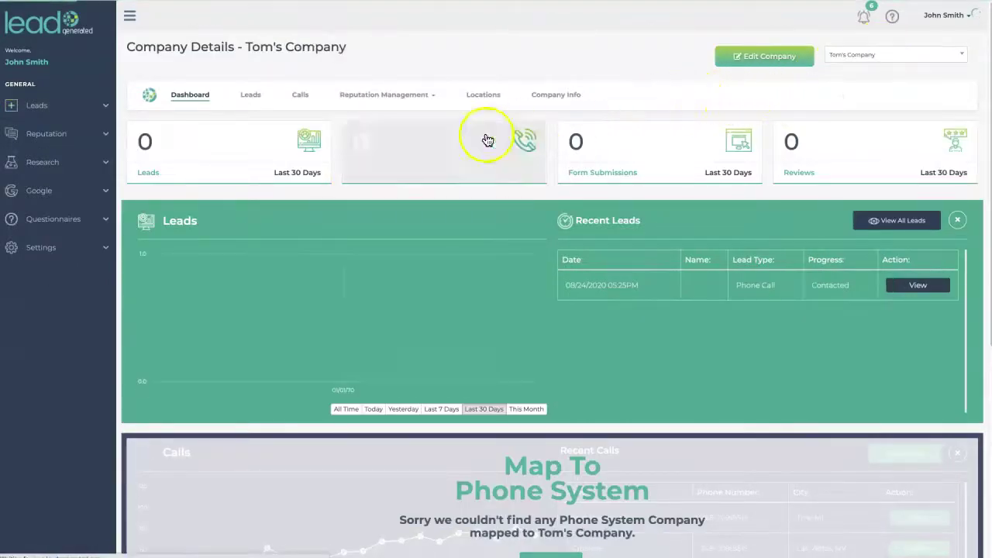
left_click(63, 136)
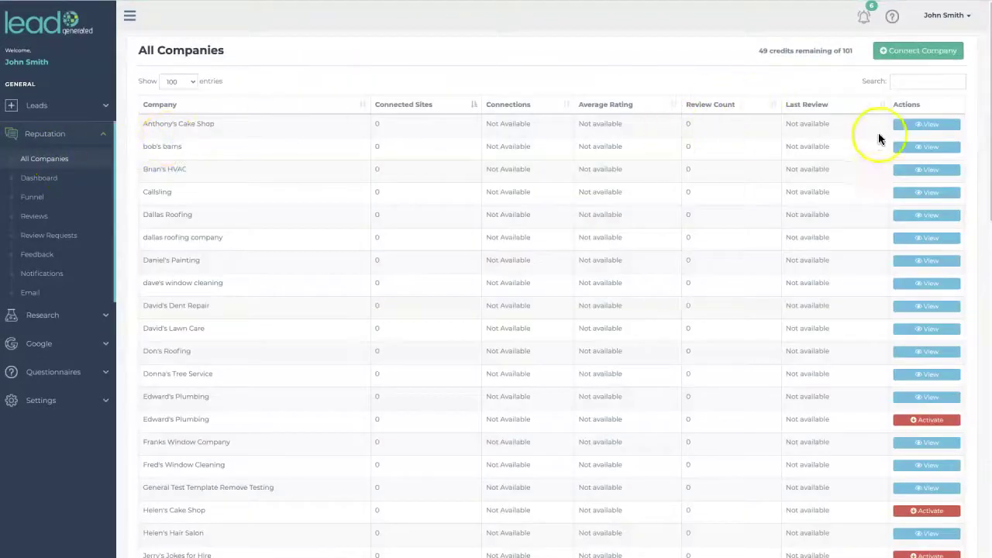
Step: View Anthony's Cake Shop's reputation page and open its company dropdown
left_click(905, 124)
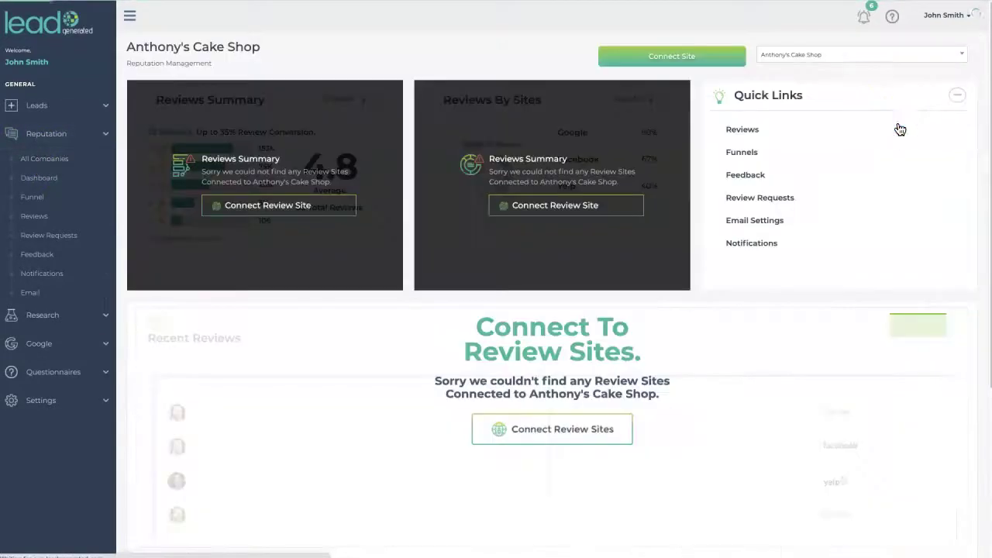
left_click(872, 55)
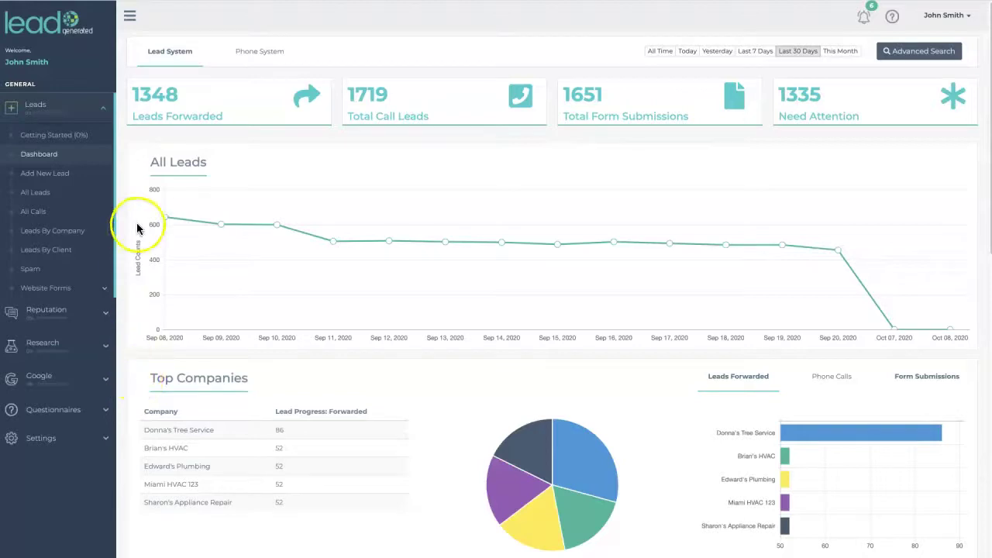
Step: Open Leads > Getting Started and preview the Lead Flow tutorial video
left_click(84, 142)
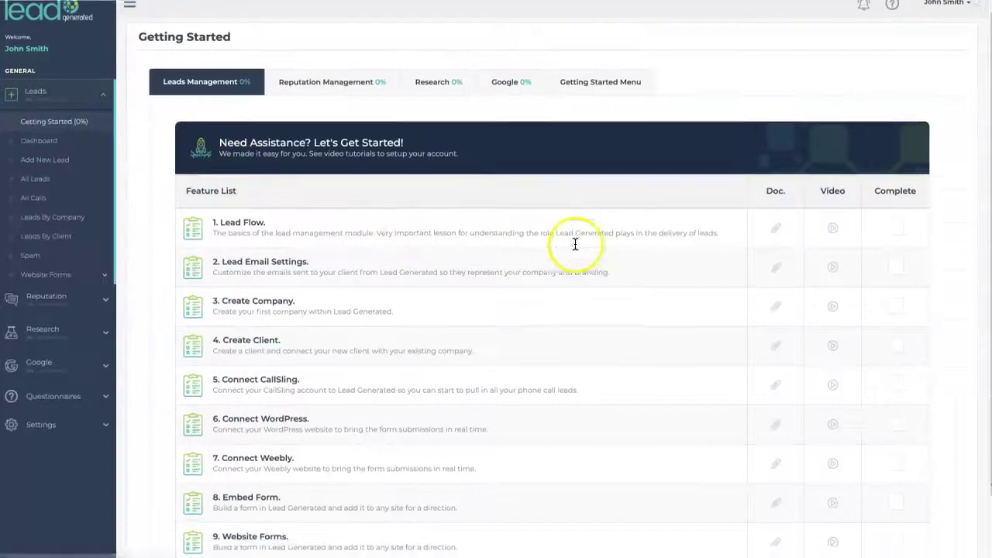
left_click(832, 230)
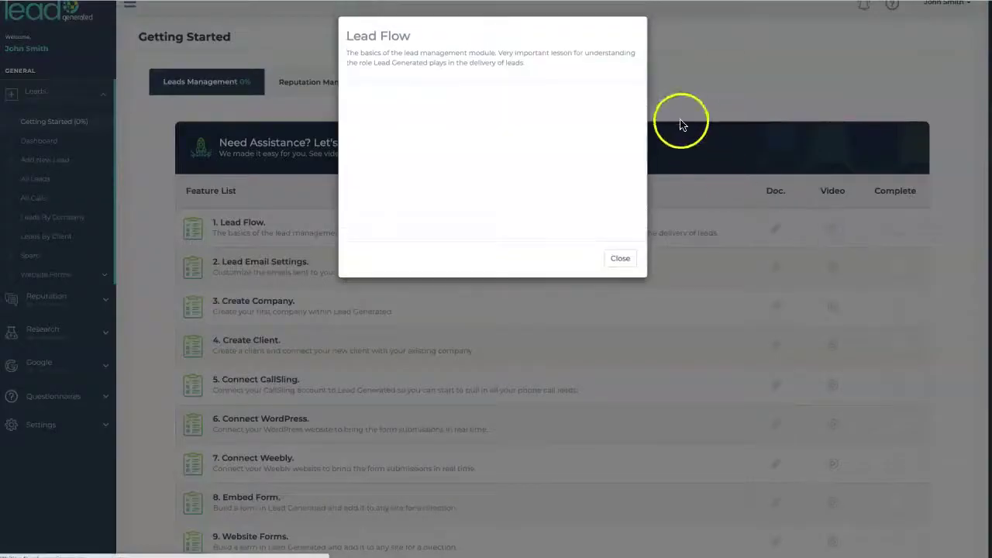
left_click(626, 254)
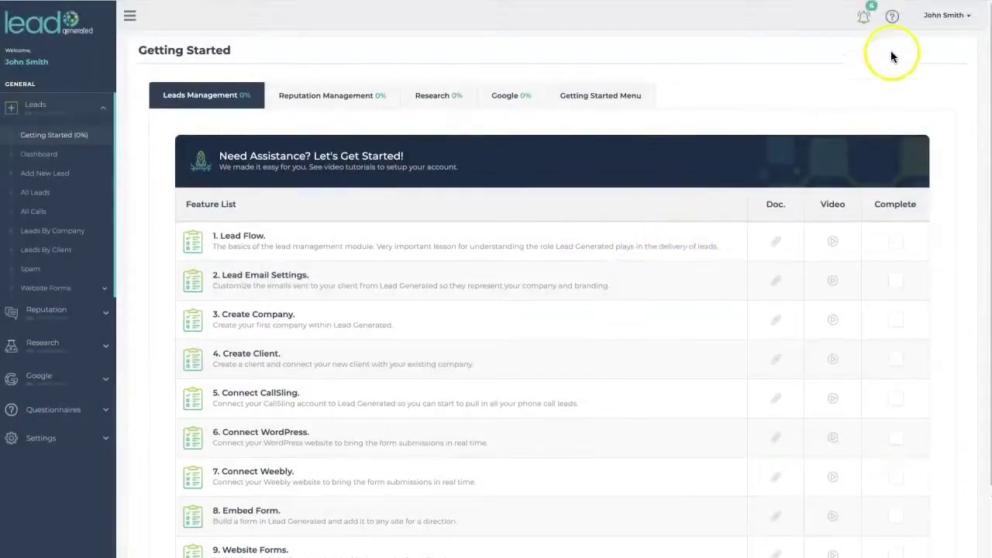
Step: Browse the help menu and expand the Leads and Reputation sidebar sections
left_click(893, 18)
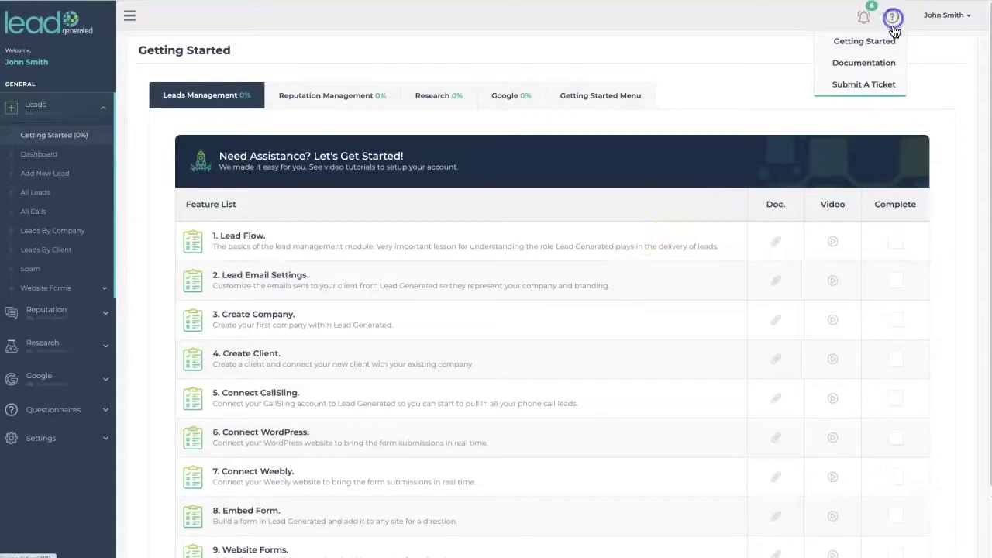
left_click(106, 114)
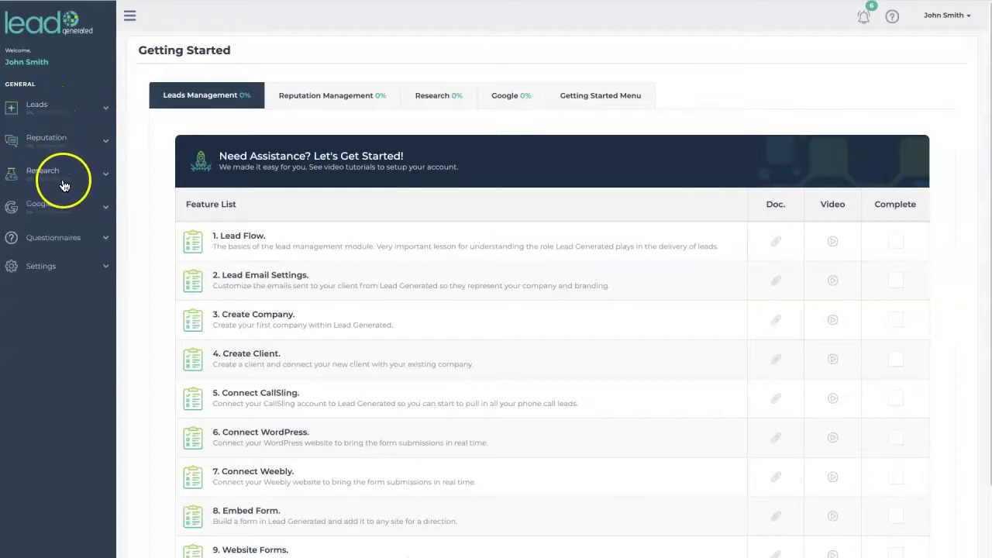
left_click(101, 121)
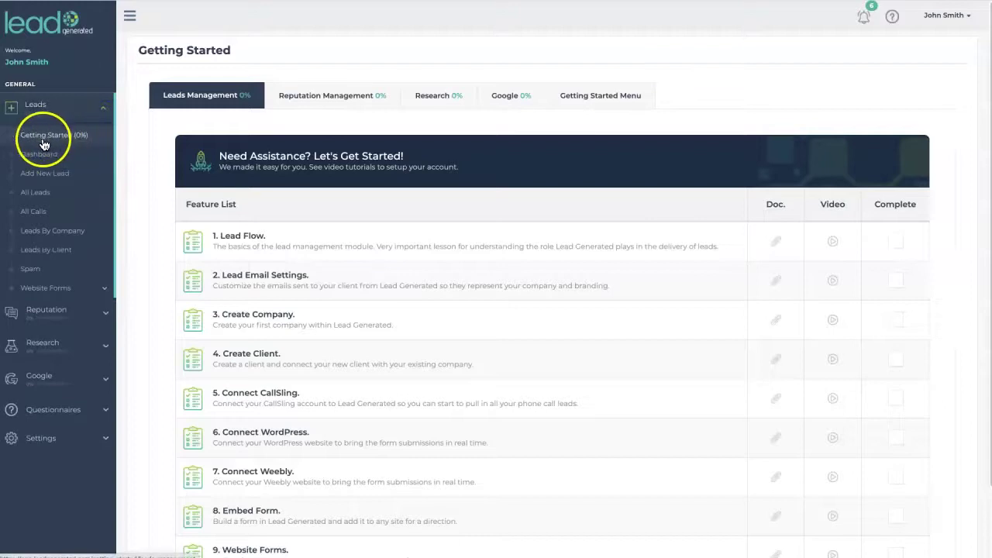
left_click(103, 313)
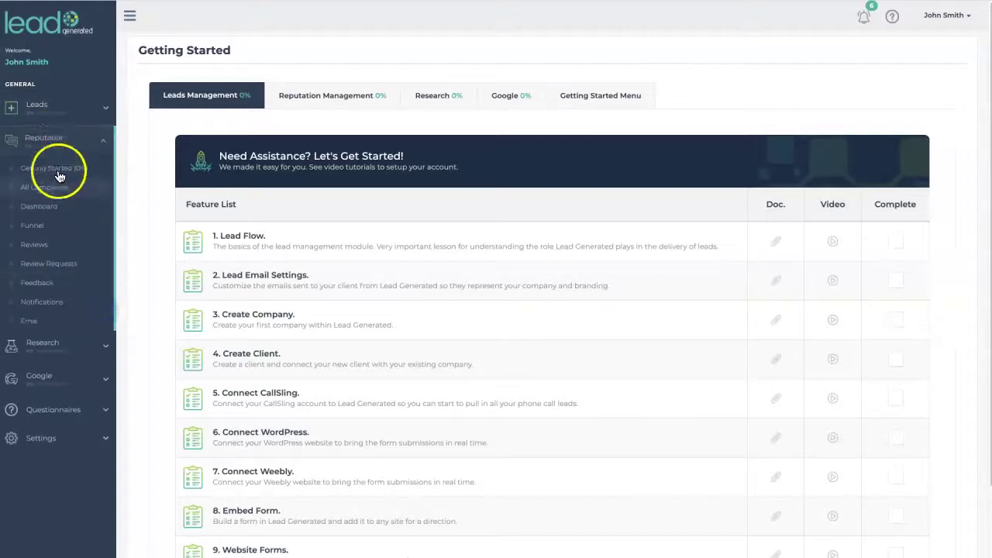
Step: Scroll the Lead Flow support article down to its diagram ending in Client Receives Lead
left_click(98, 112)
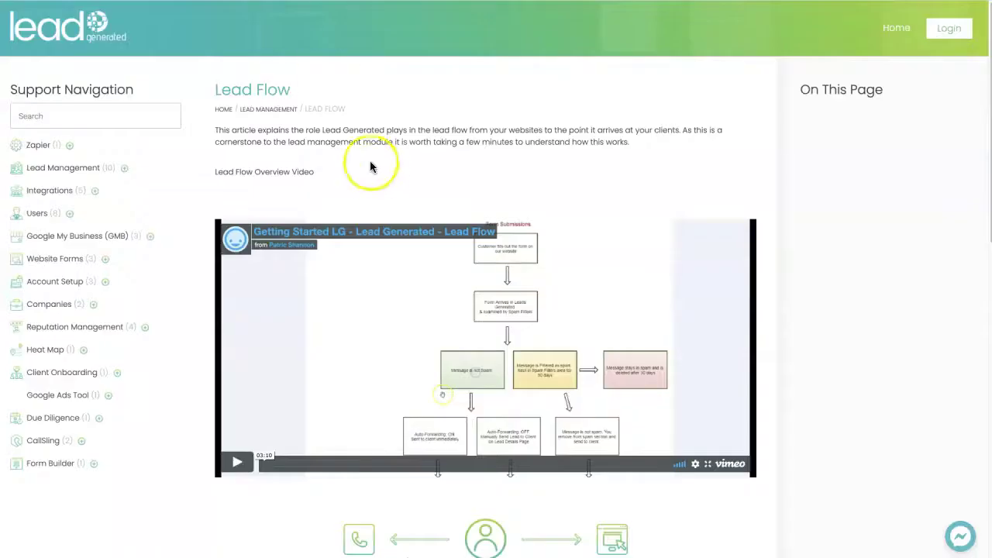
scroll(370, 167, "down", 2)
scroll(365, 160, "down", 2)
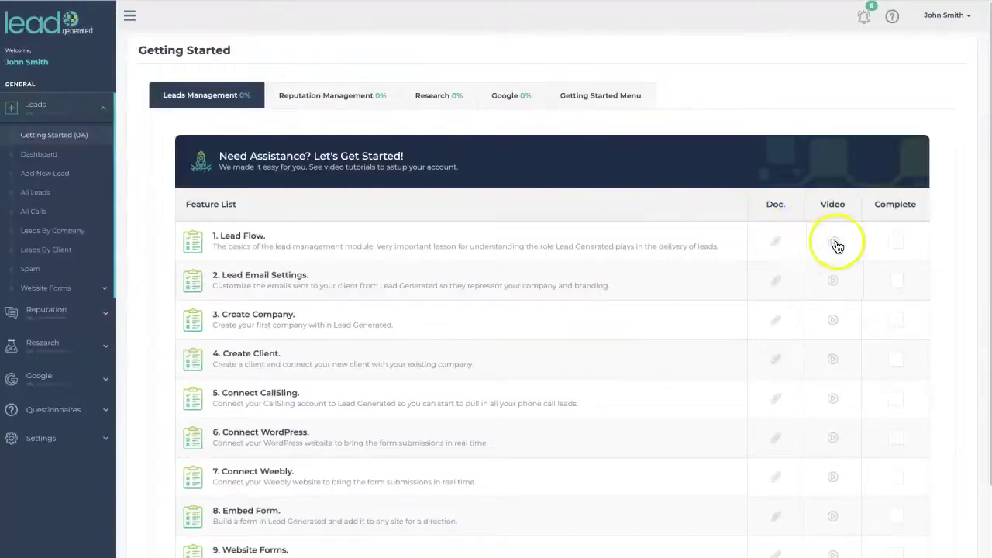
Step: Preview the Lead Flow video again and expand Research and Due Diligence in the sidebar
left_click(834, 243)
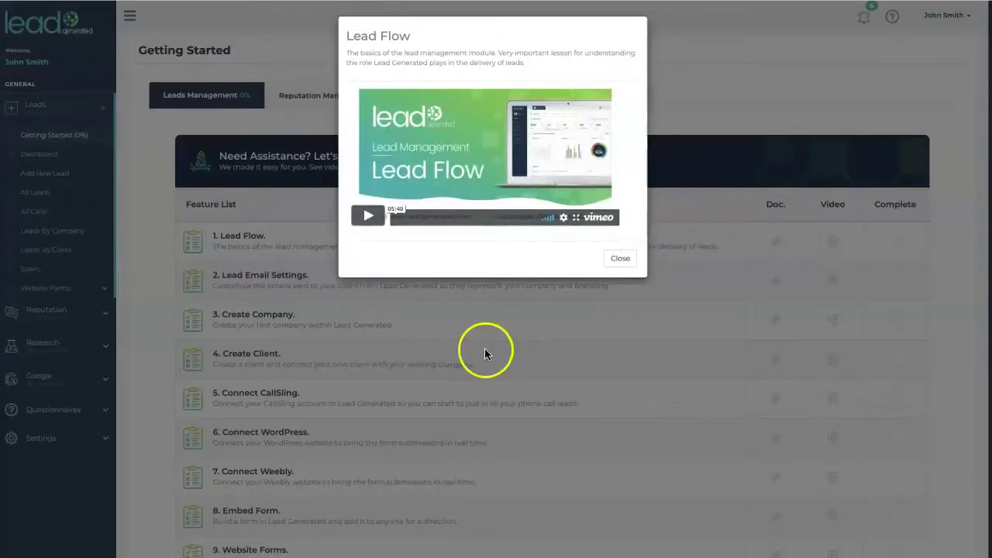
left_click(624, 259)
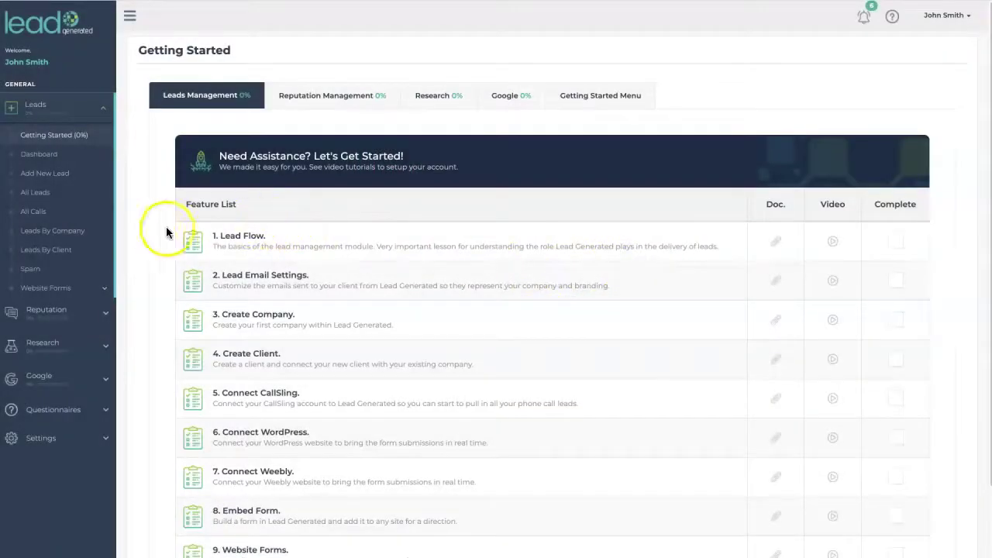
left_click(104, 312)
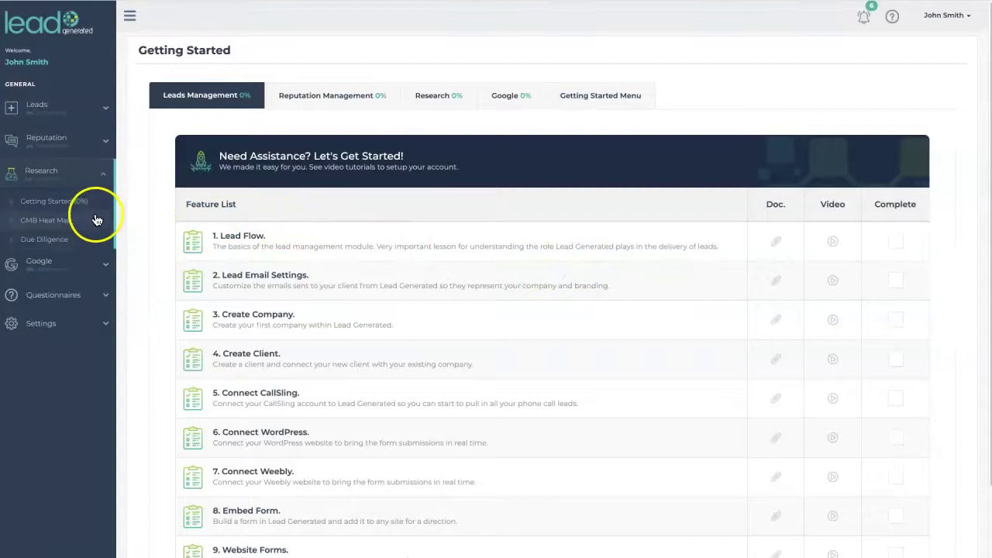
left_click(98, 244)
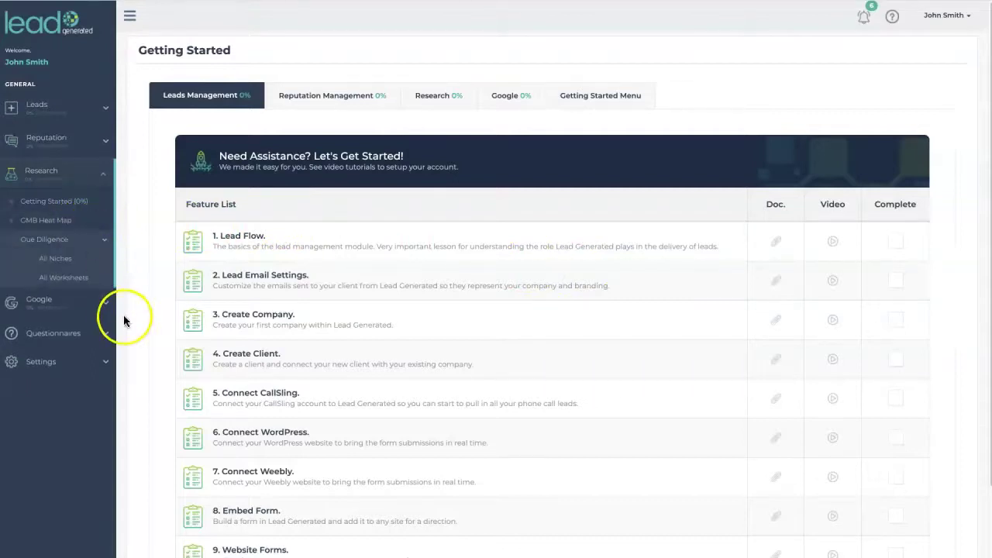
Step: Expand Google and Questionnaires, then show the Reputation Management checklist with its Overview item
left_click(102, 304)
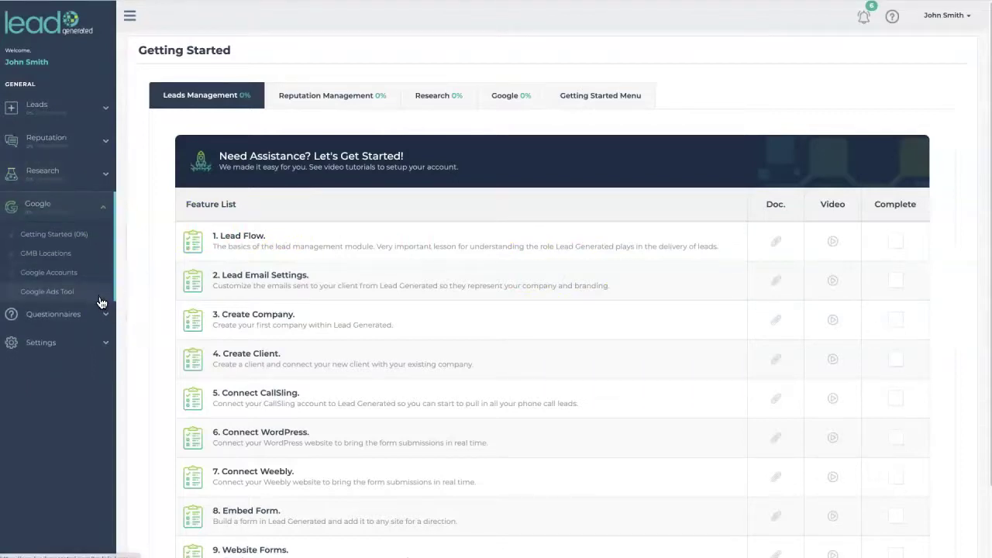
left_click(49, 315)
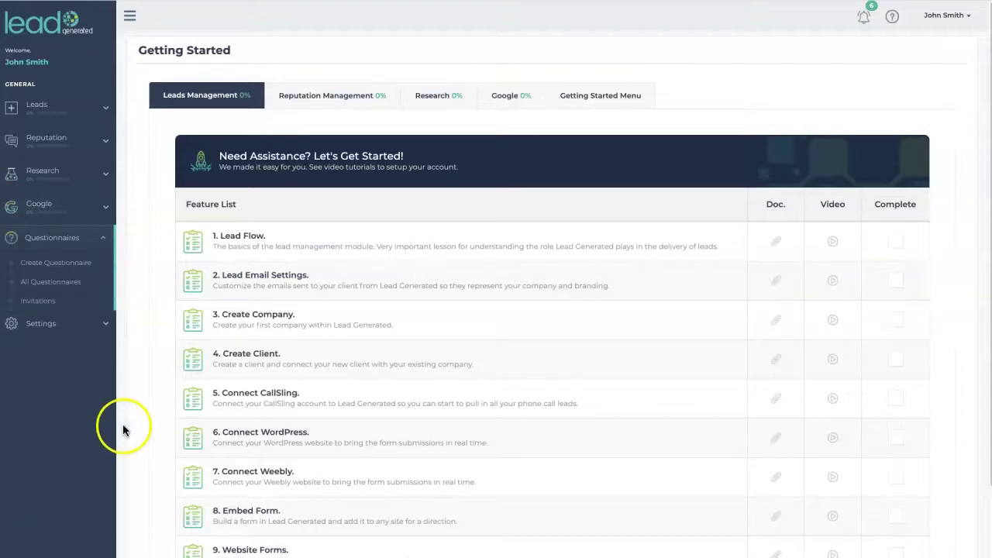
left_click(355, 109)
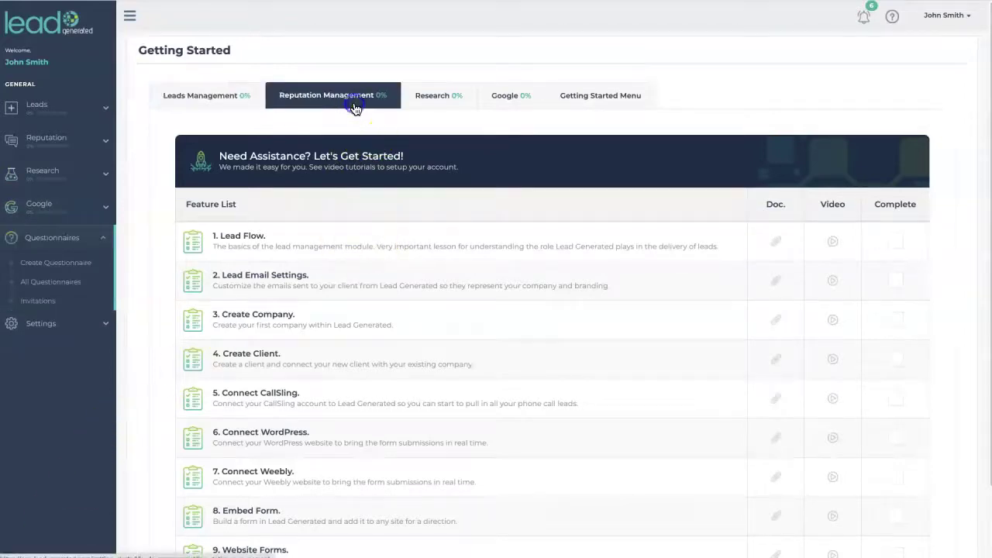
Step: Mark Lead Flow and Lead Email Settings complete in Leads Management, reaching 22%
left_click(237, 98)
scroll(359, 200, "down", 1)
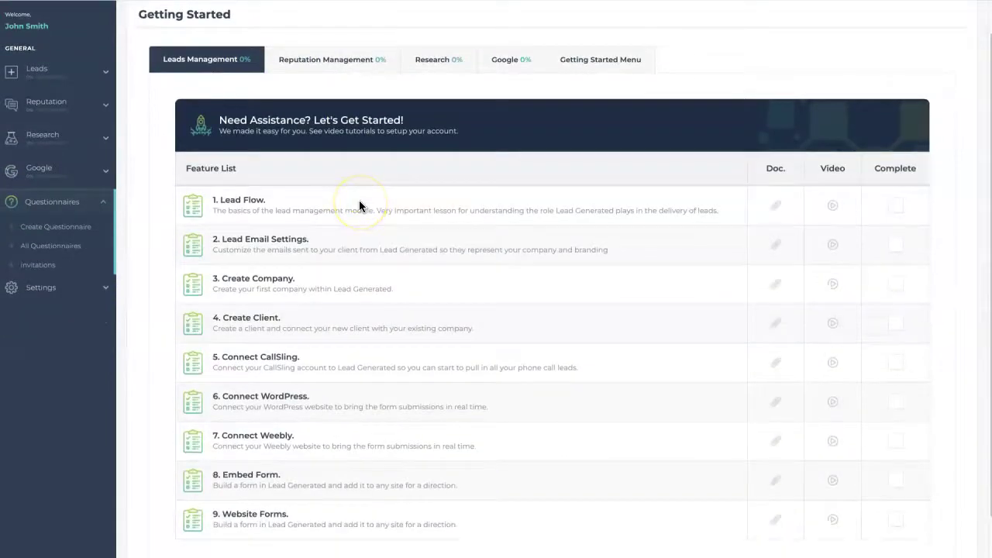
scroll(359, 199, "up", 1)
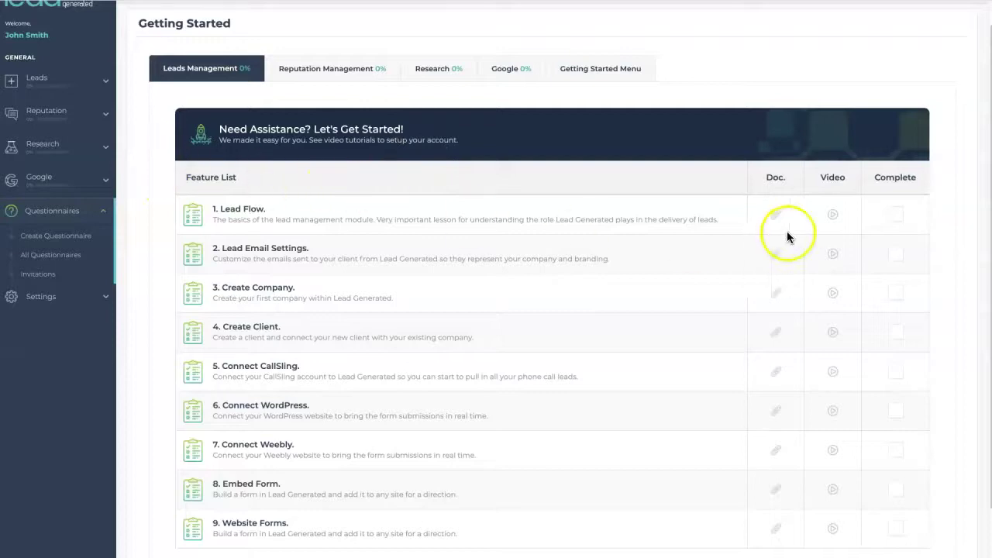
left_click(895, 219)
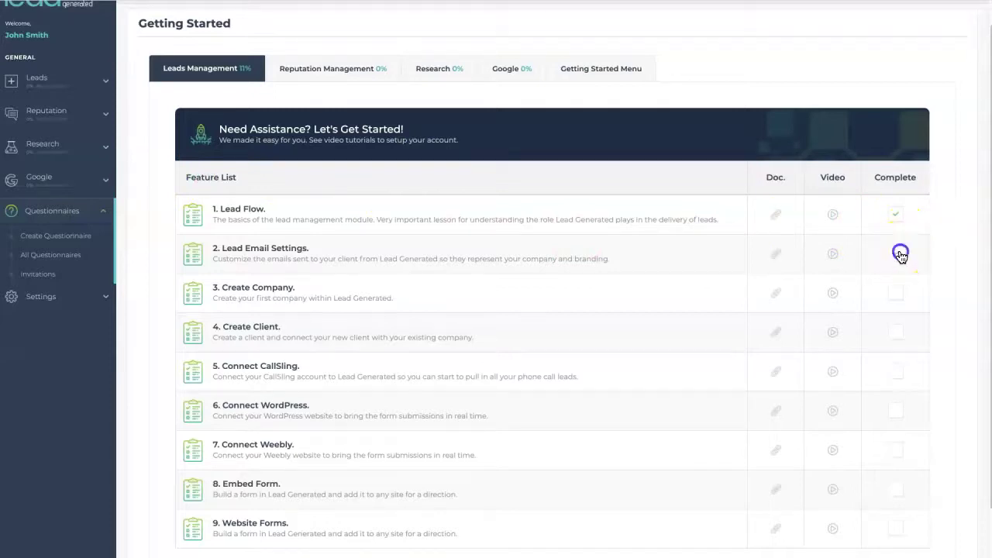
left_click(899, 254)
left_click(105, 82)
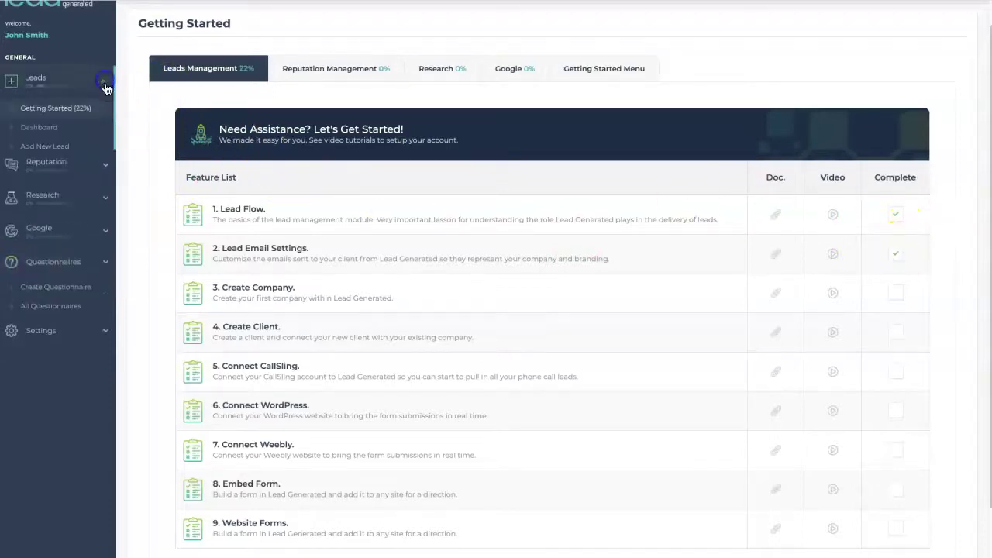
Step: In Getting Started Menu, set Lead Management, Reputation Management and Research to Hide
left_click(598, 74)
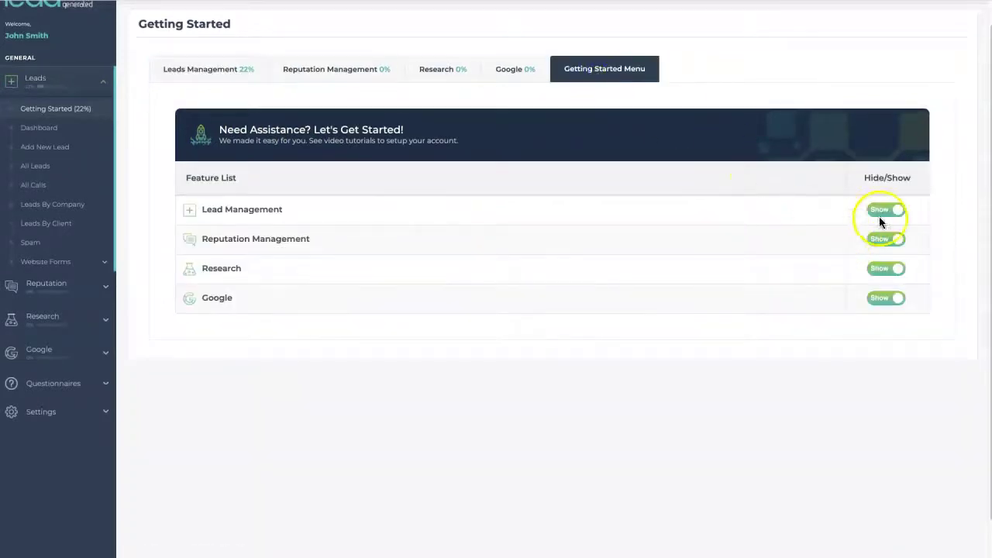
left_click(888, 212)
left_click(886, 242)
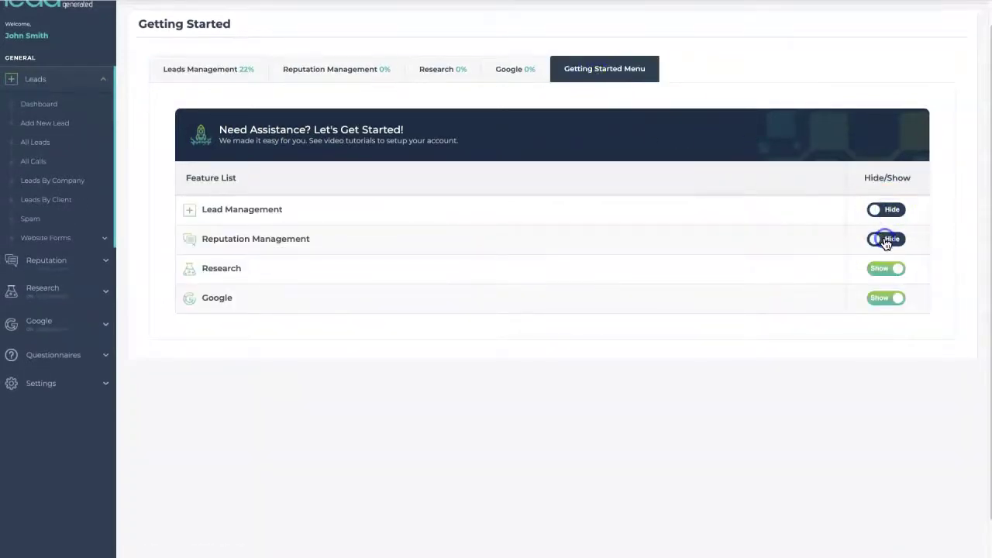
left_click(886, 270)
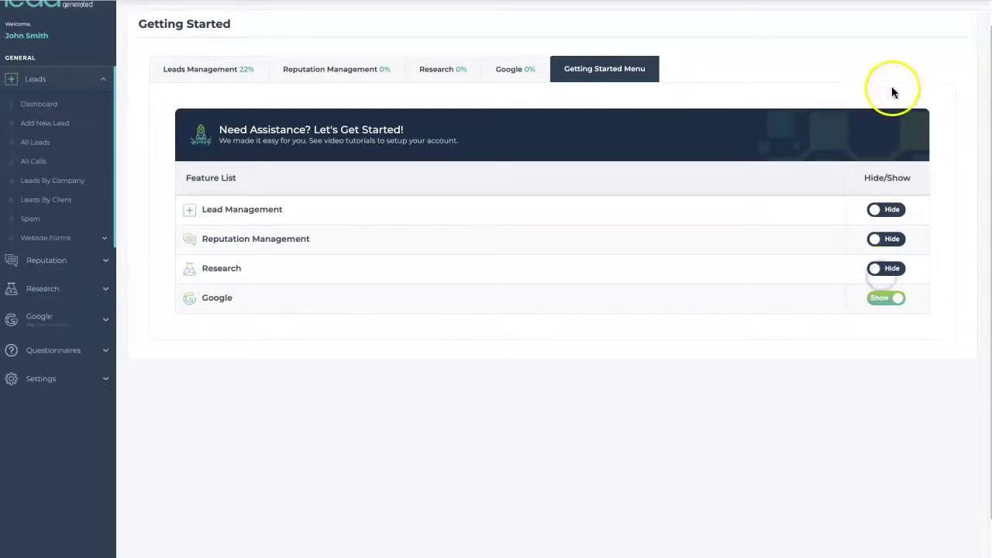
scroll(891, 85, "up", 1)
left_click(891, 23)
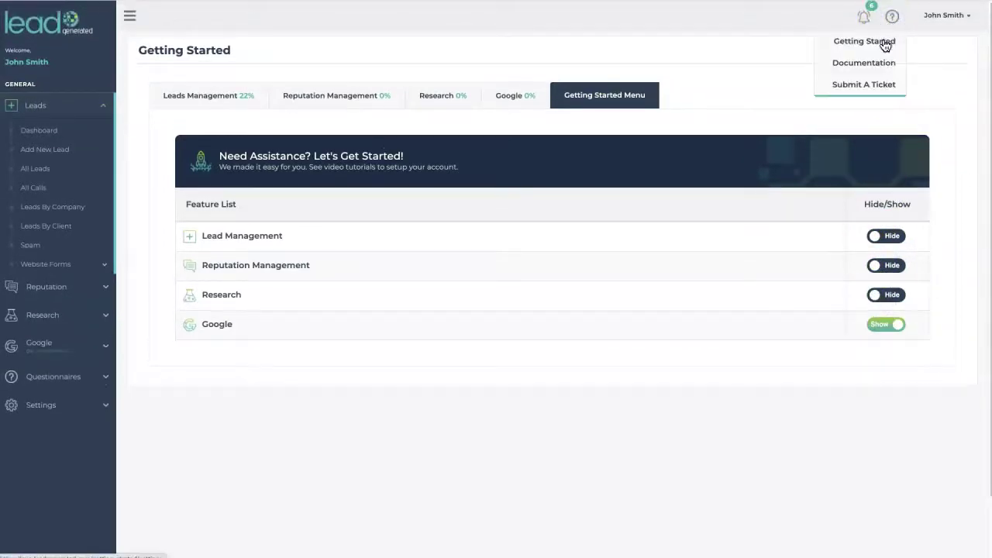
left_click(884, 44)
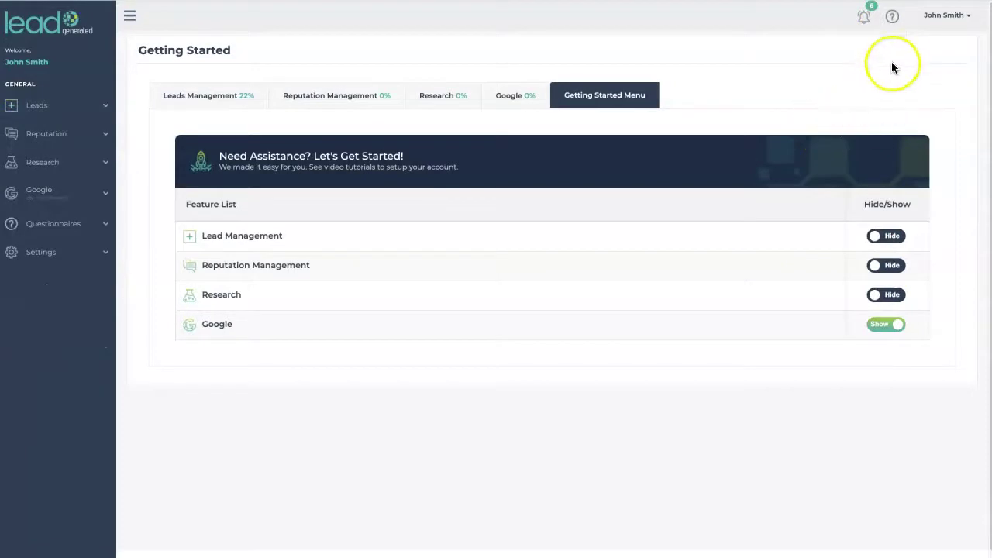
left_click(892, 22)
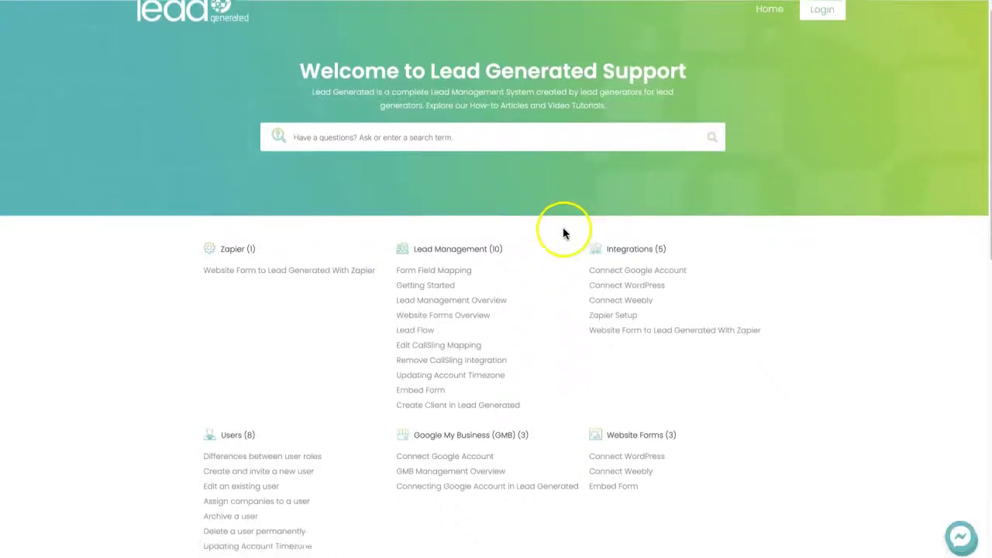
scroll(560, 228, "down", 3)
scroll(561, 229, "down", 2)
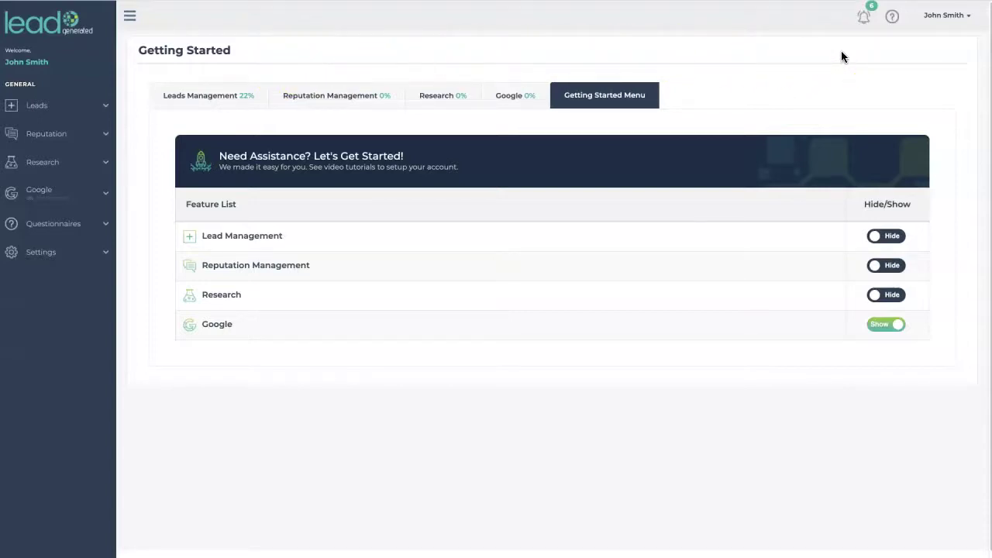
Step: Choose Submit A Ticket from the help menu to get a blank Create New Ticket form
left_click(892, 19)
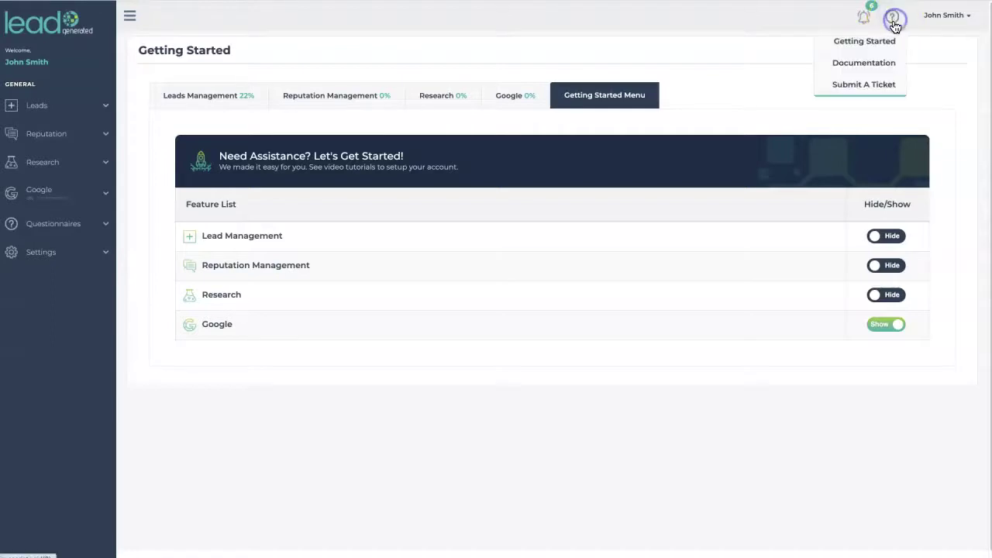
left_click(877, 84)
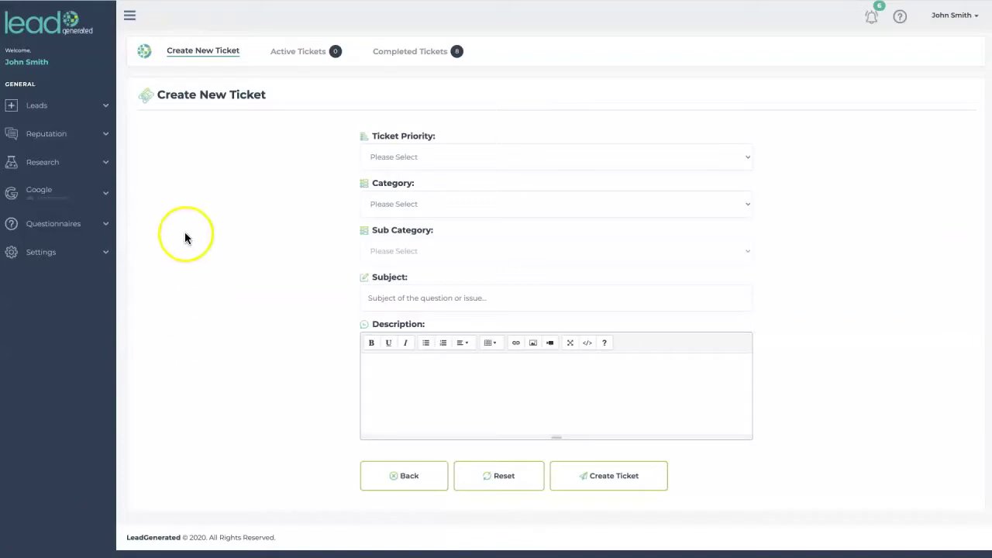
left_click(109, 113)
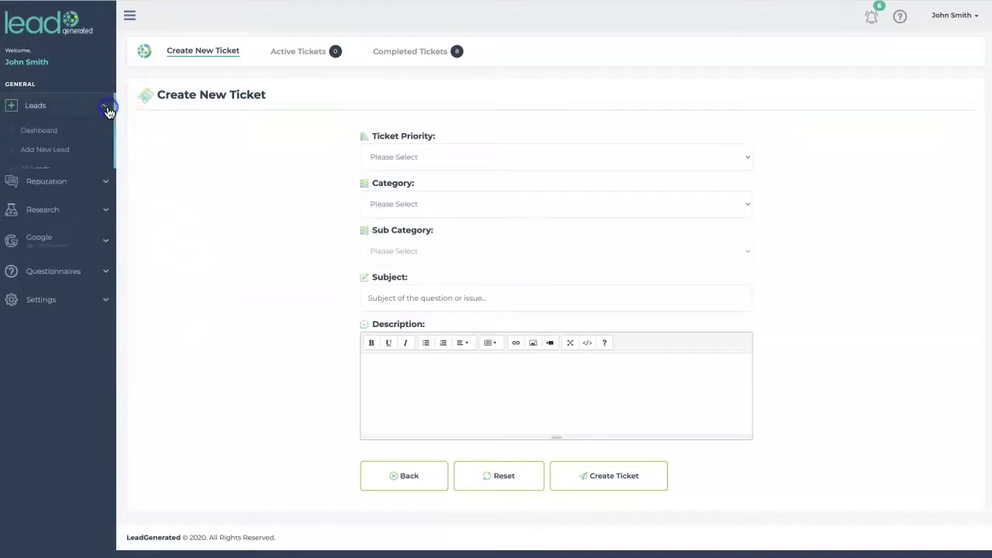
Step: Open the Leads Dashboard and expand Research, Google, Questionnaires and Leads in the sidebar
left_click(49, 133)
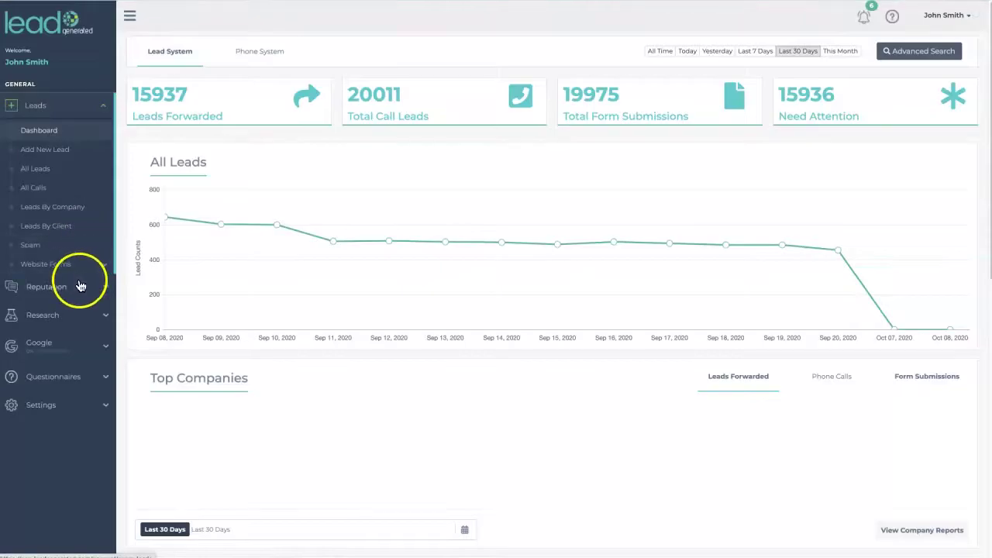
left_click(82, 316)
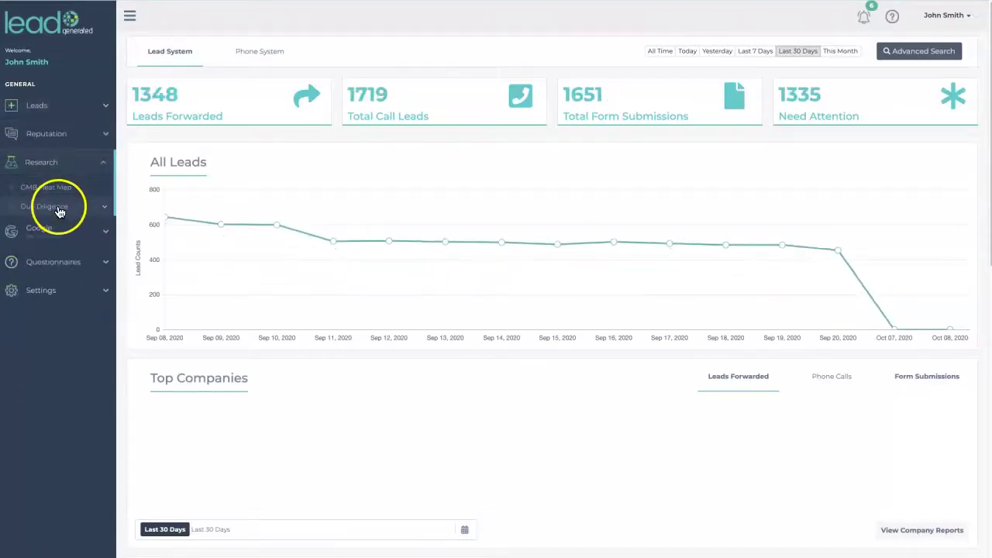
left_click(62, 230)
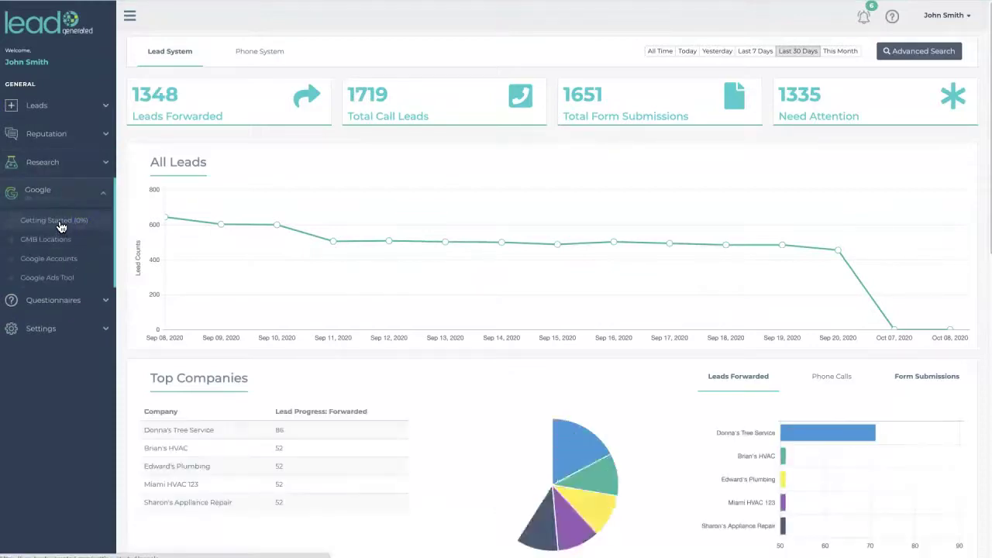
left_click(75, 308)
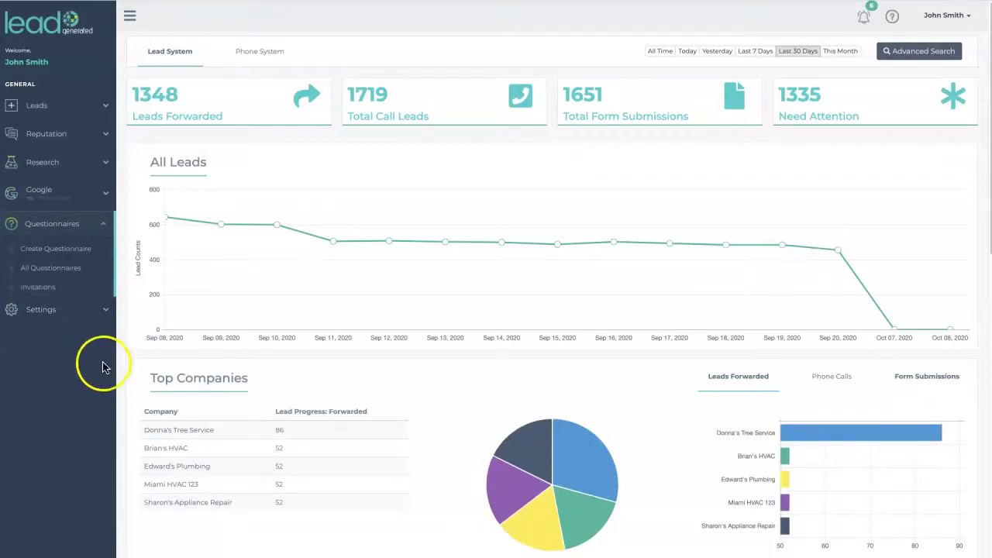
left_click(101, 112)
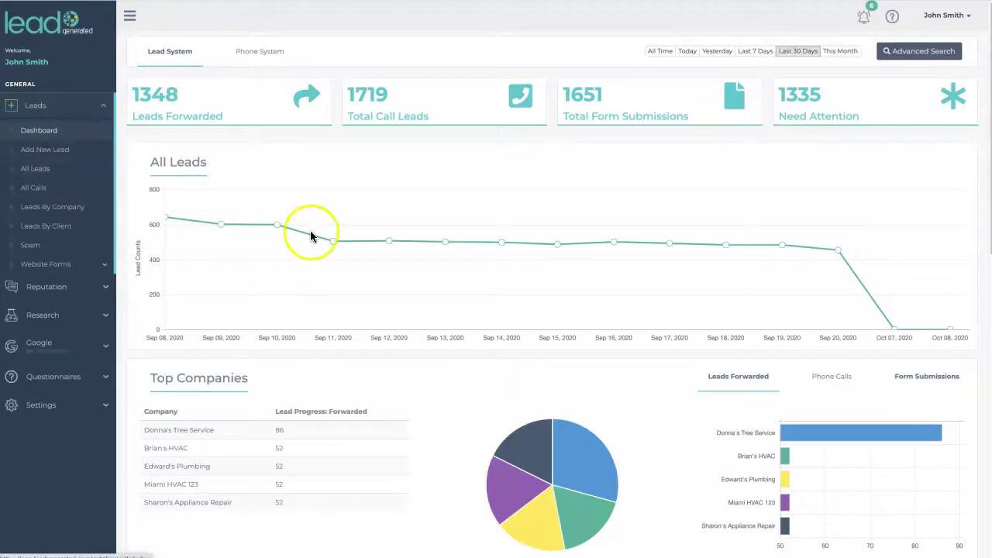
scroll(310, 232, "down", 1)
scroll(303, 228, "up", 1)
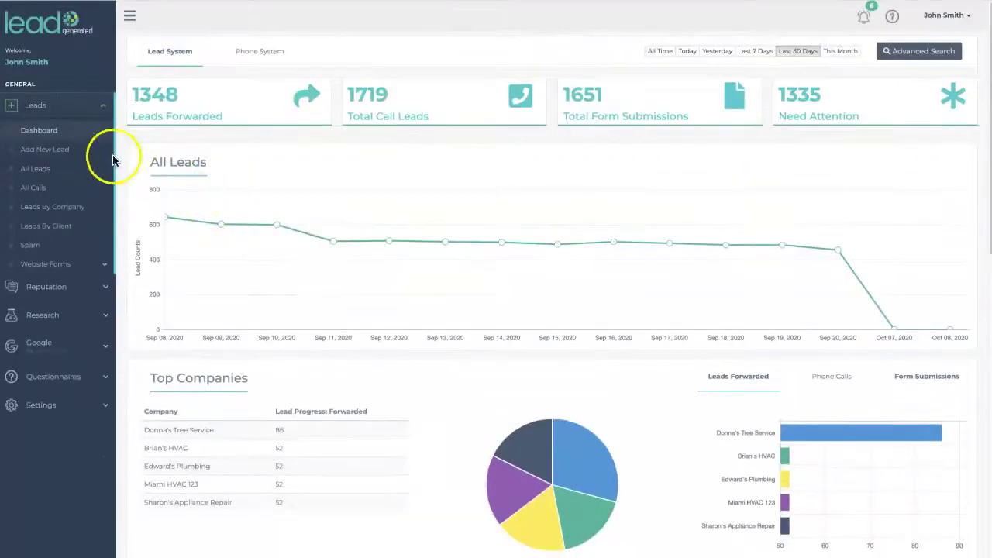
Step: Filter All Leads to one client's 220 entries via Advanced Search, then check All Calls and Spam Leads
left_click(53, 172)
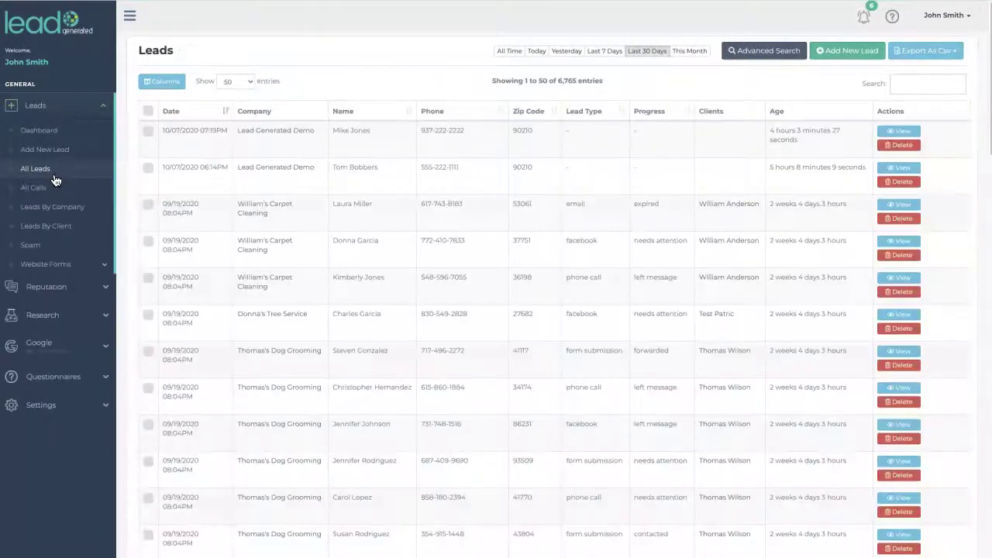
left_click(749, 54)
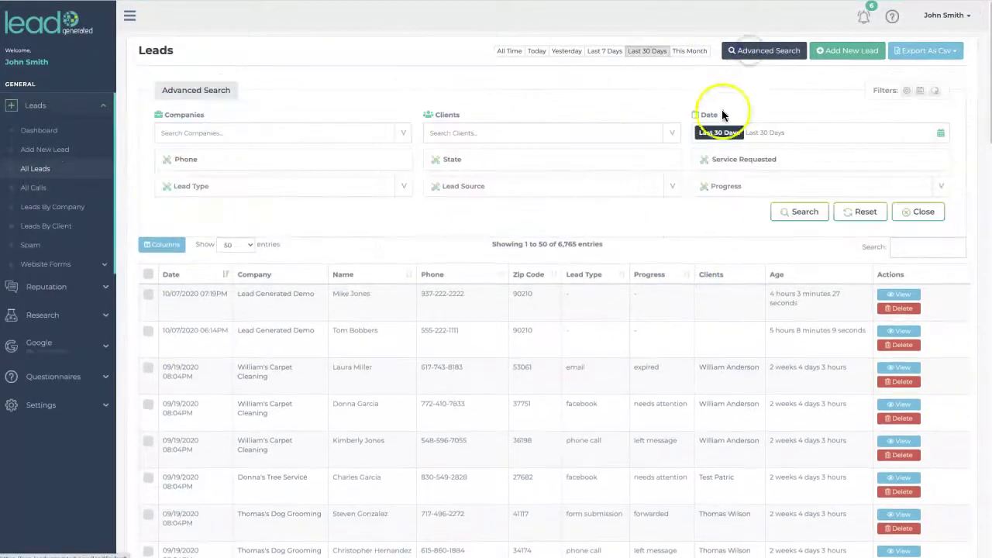
left_click(671, 135)
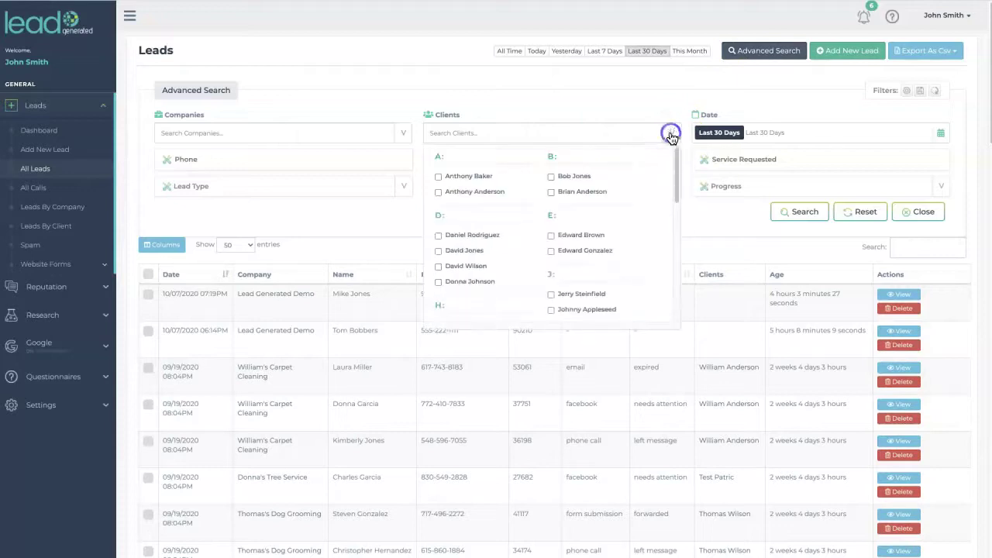
left_click(580, 192)
left_click(792, 213)
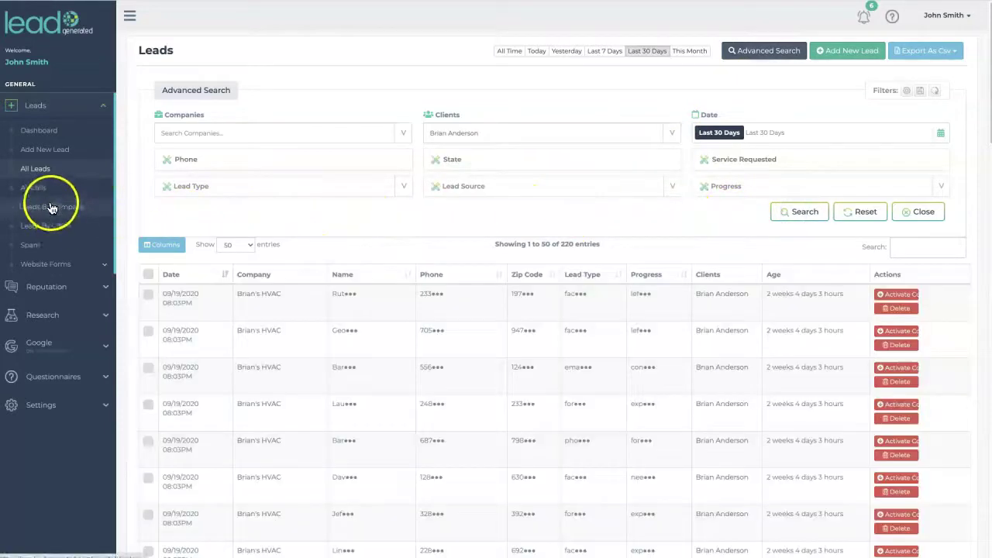
left_click(45, 193)
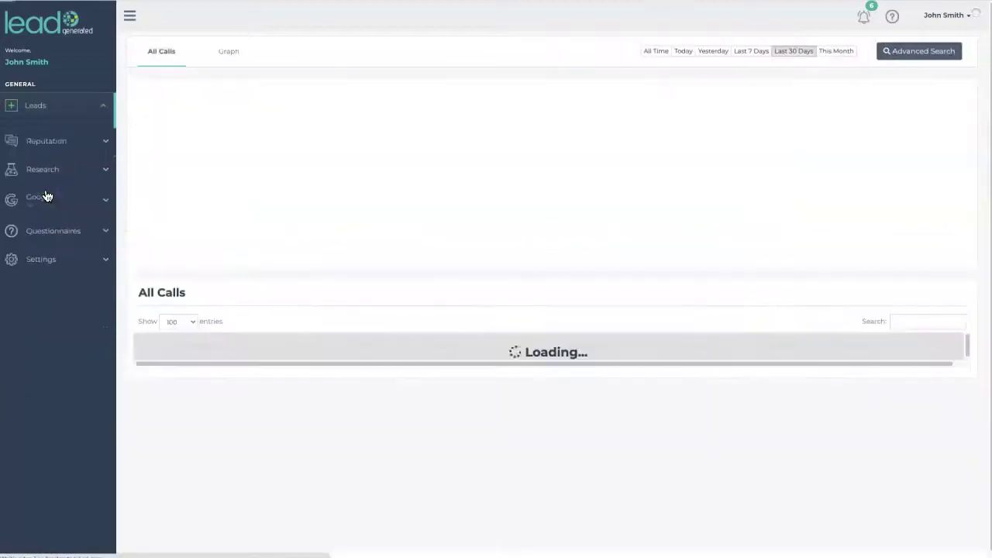
left_click(58, 249)
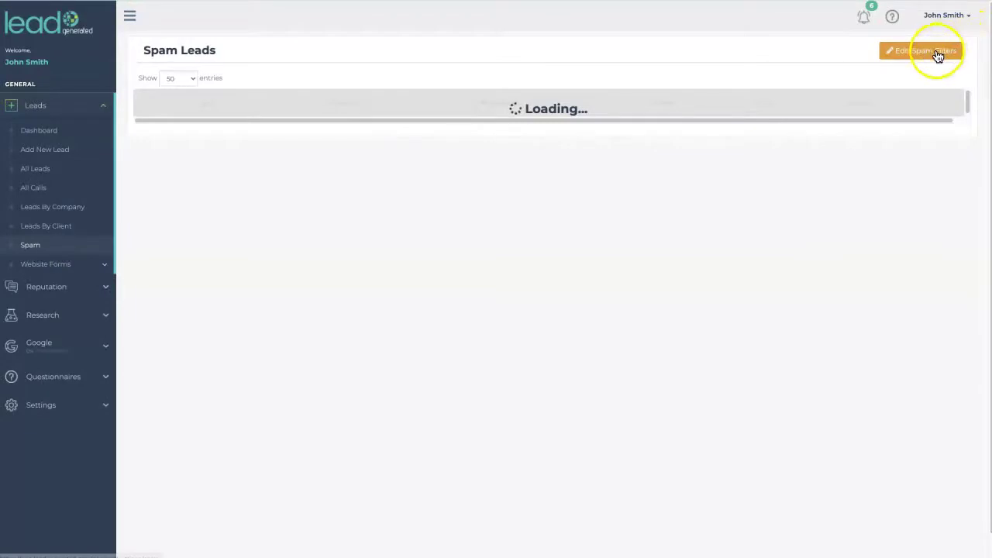
Step: Check the spam filter settings, then open Lynda's Auto Shop review-request Email Drip Campaign
left_click(937, 51)
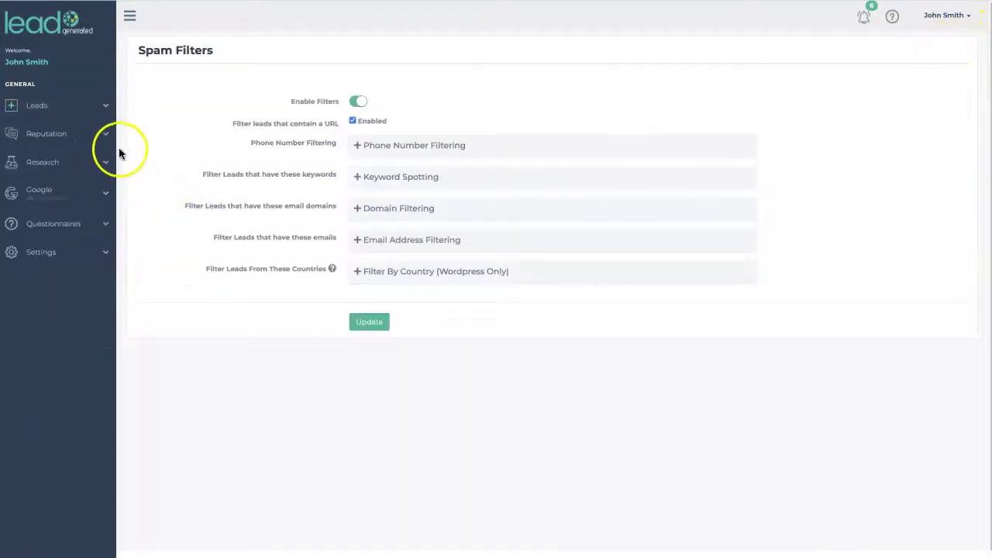
left_click(102, 135)
left_click(48, 179)
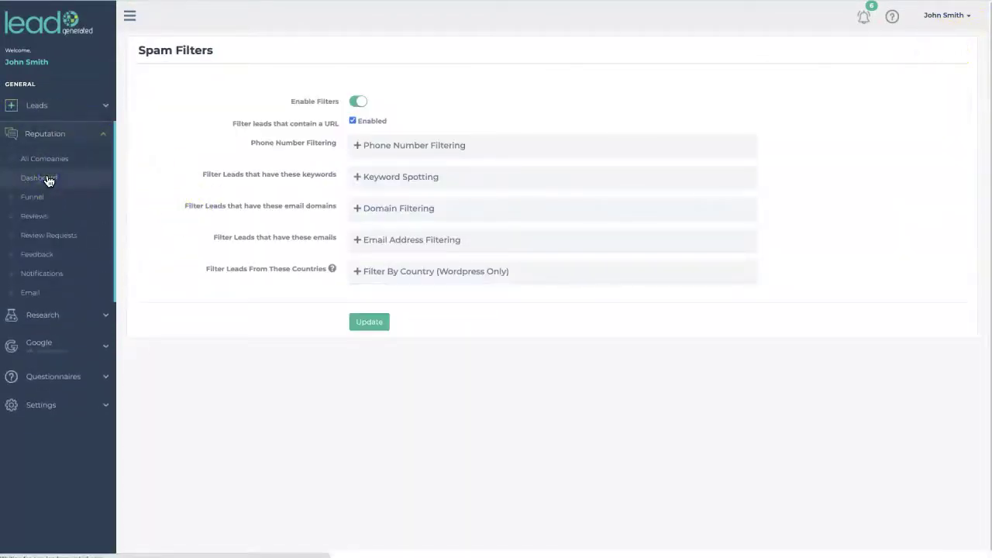
left_click(151, 180)
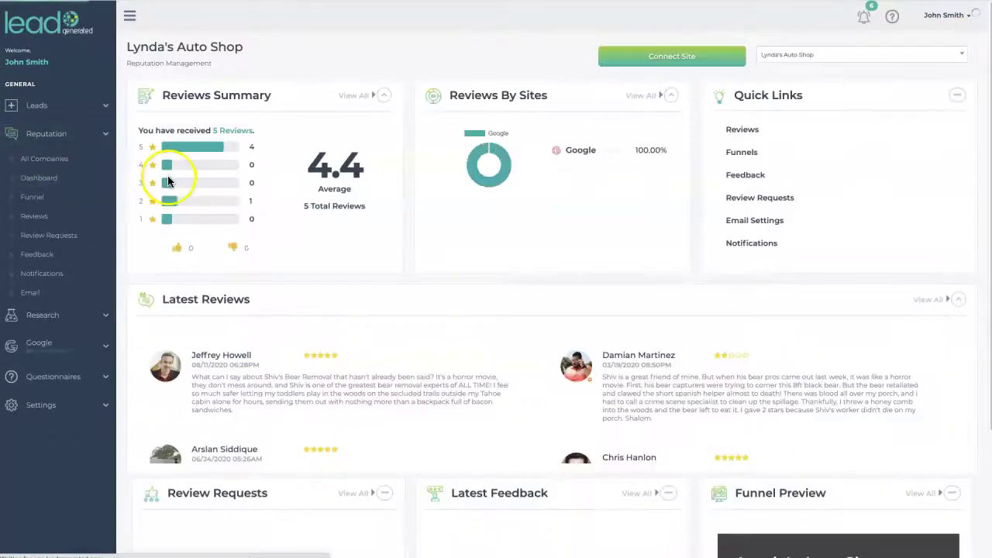
left_click(48, 299)
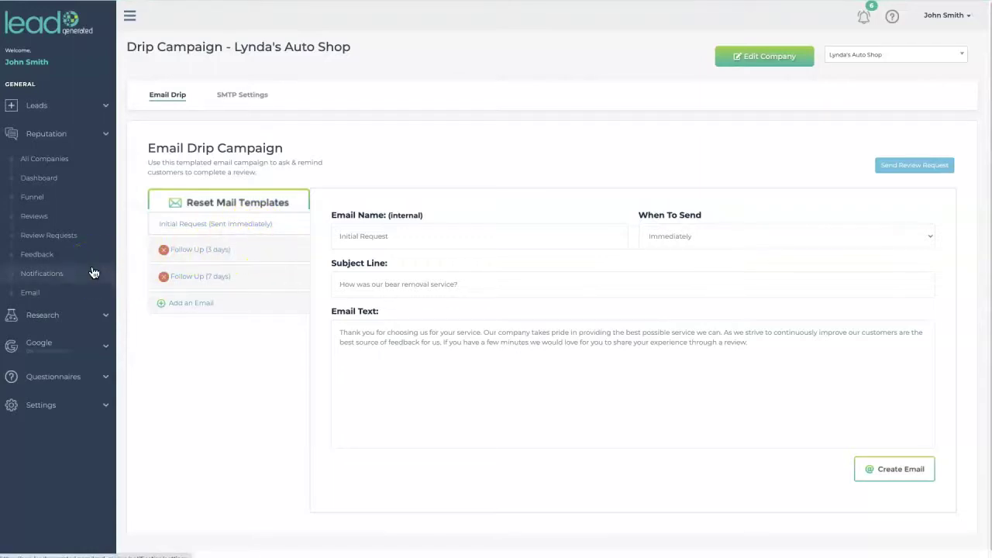
left_click(101, 316)
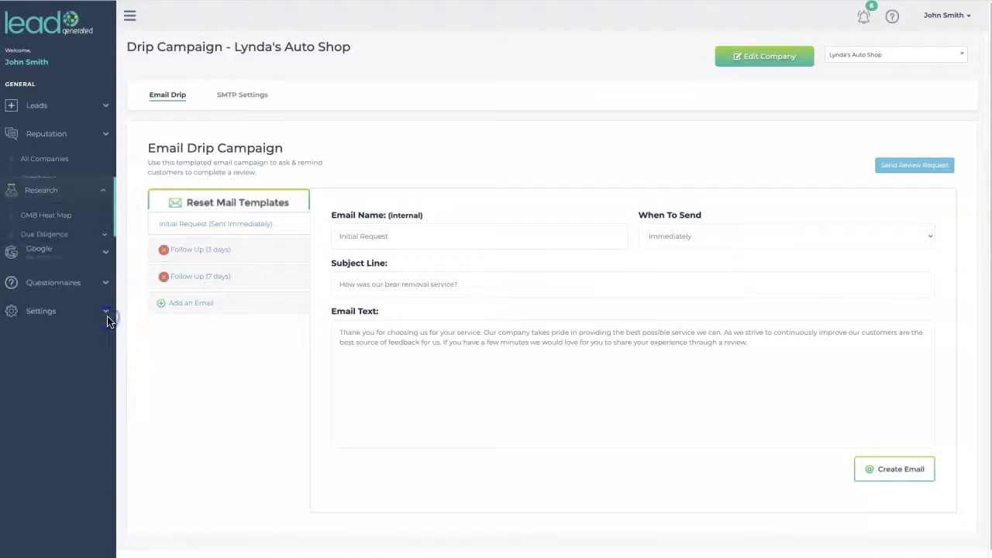
Step: View the GMB heat map for Shivvy's Bear Removal Pros and close its Grid Point Places popup
left_click(67, 192)
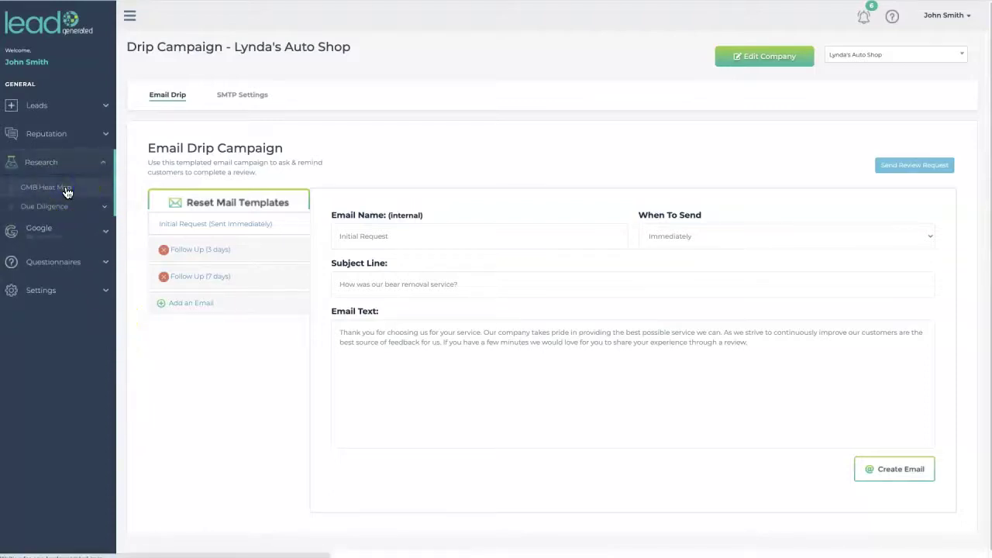
scroll(543, 303, "down", 3)
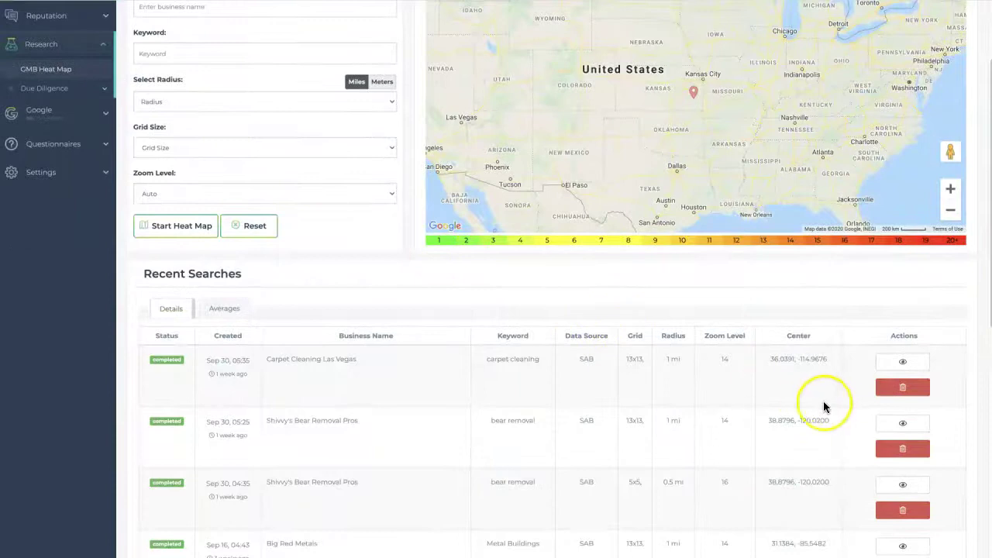
left_click(901, 421)
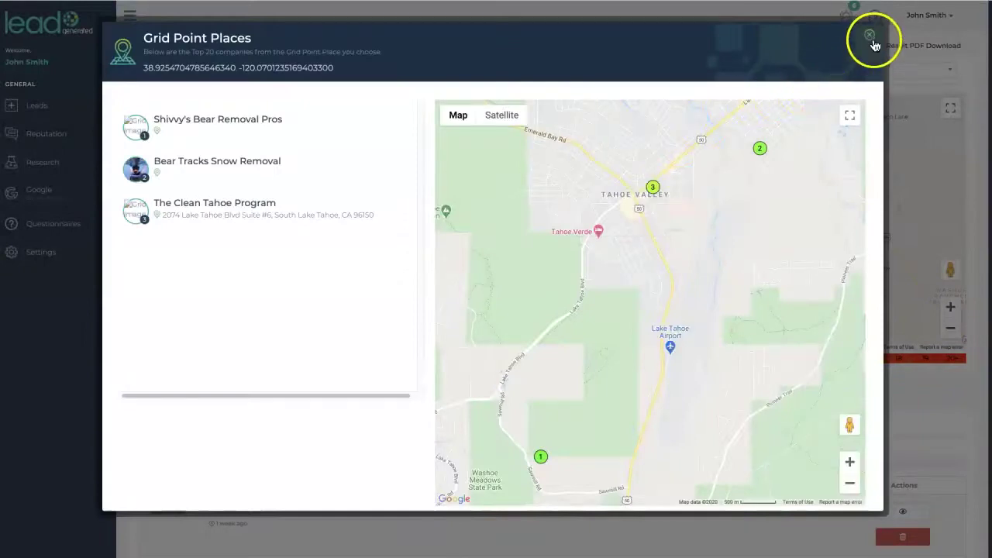
left_click(869, 37)
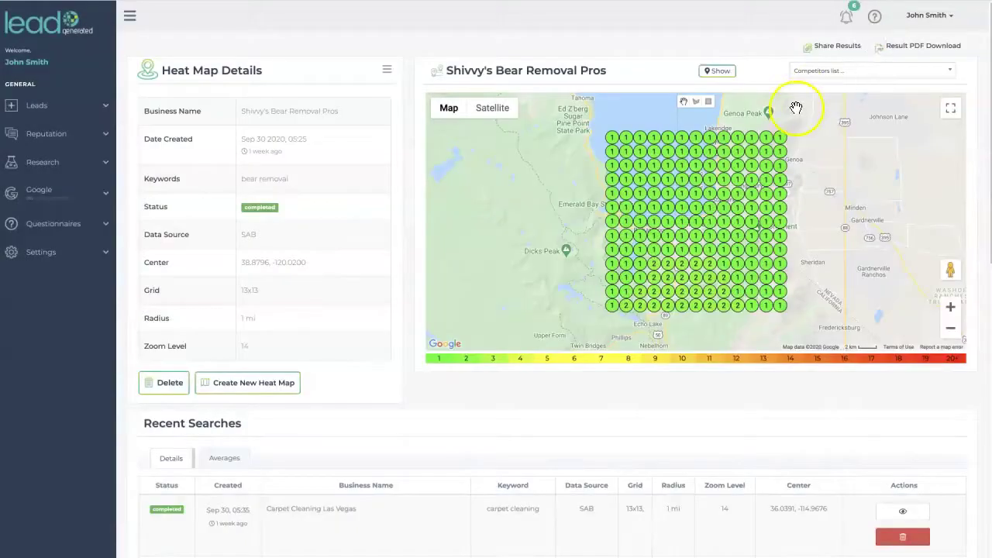
left_click(102, 162)
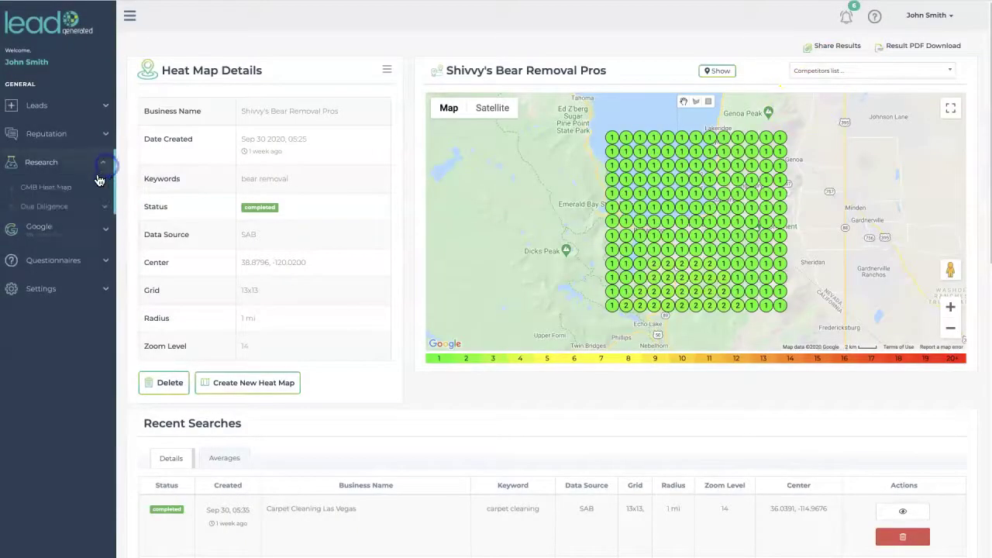
left_click(70, 207)
Step: Start a new niche evaluation from All Niches using the Default worksheet
left_click(67, 229)
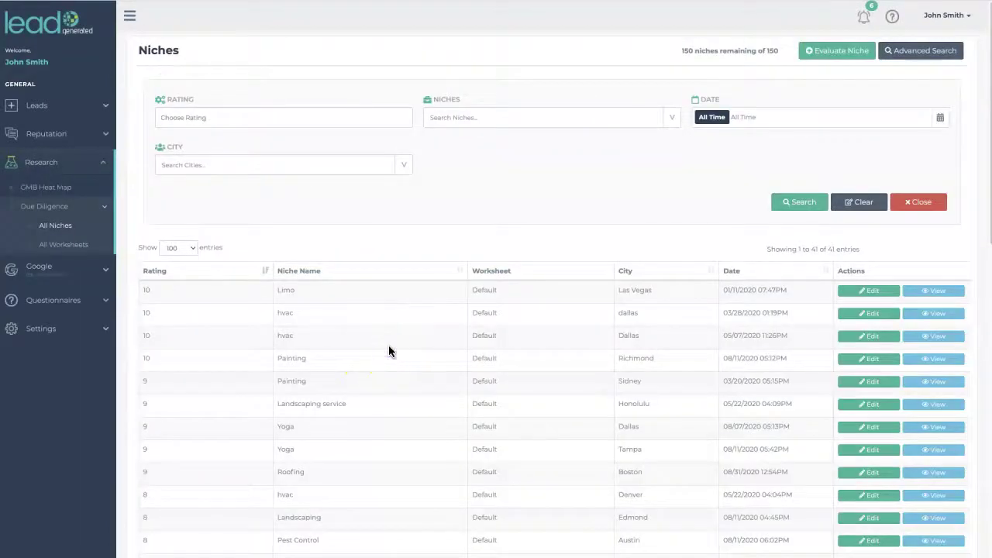
scroll(388, 348, "down", 1)
left_click(822, 33)
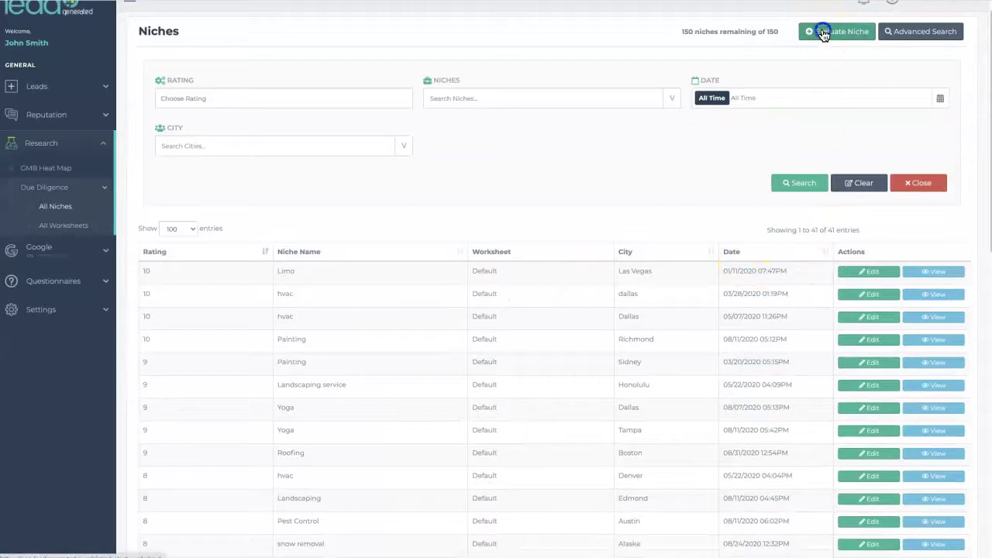
left_click(384, 119)
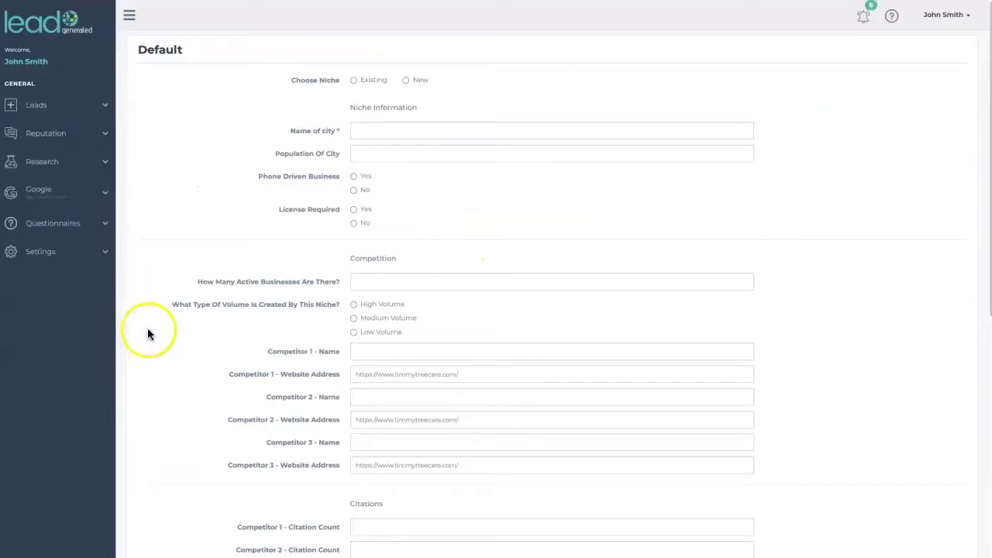
Step: Open the GMB Locations page under the Google section
left_click(97, 193)
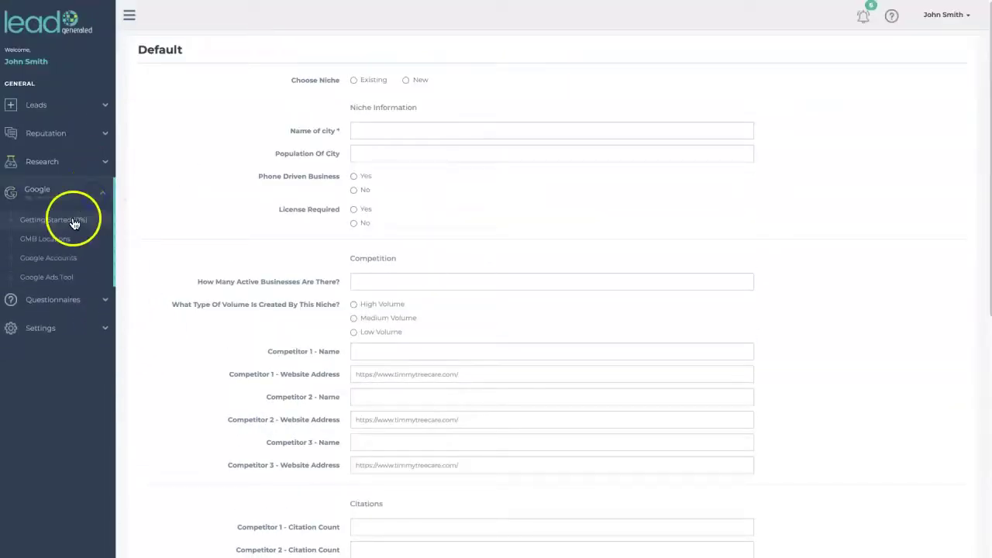
left_click(67, 237)
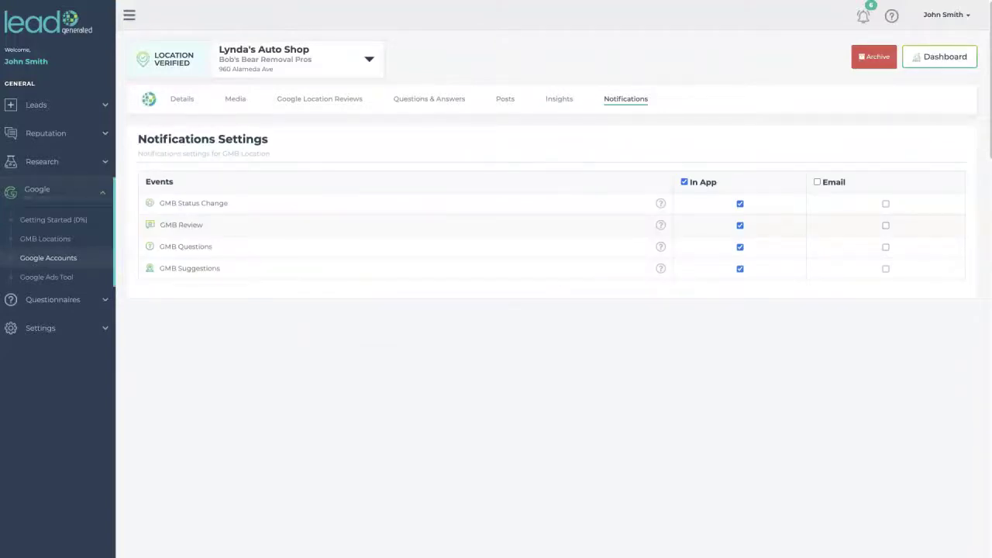
Step: Open the Google Ads Tool campaign builder at its keyword terms step
left_click(52, 284)
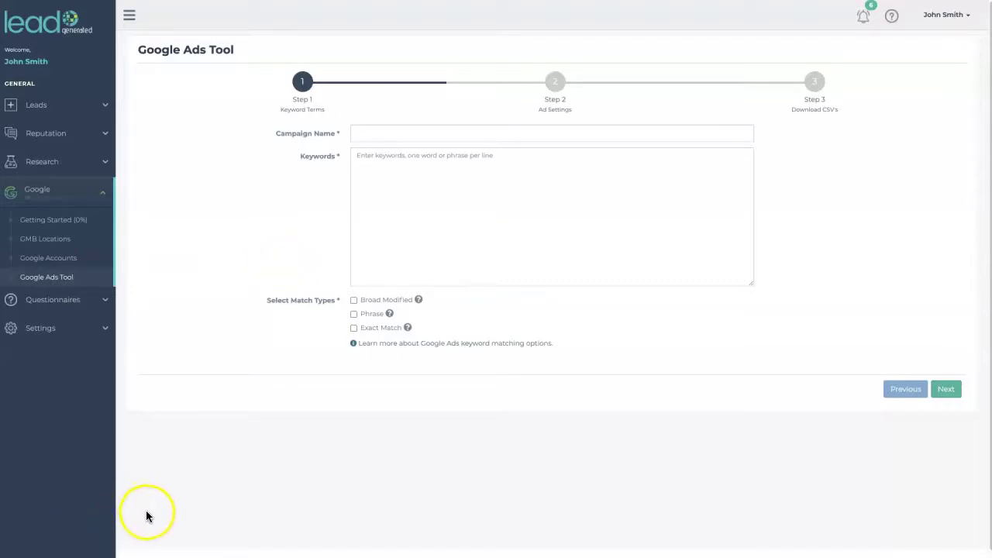
left_click(106, 309)
Step: View Client Intake General submissions, open one submission's details, and return to the list
left_click(79, 276)
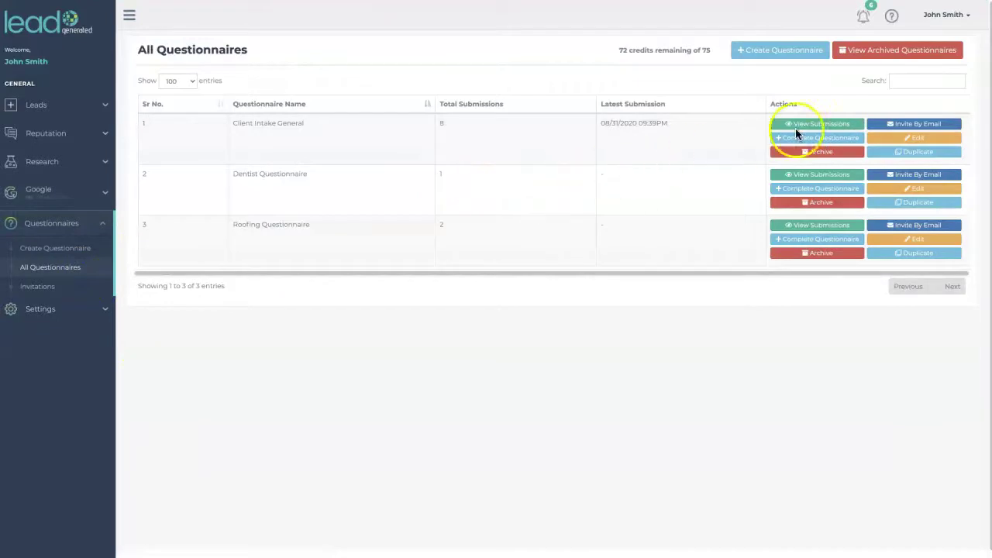
left_click(830, 126)
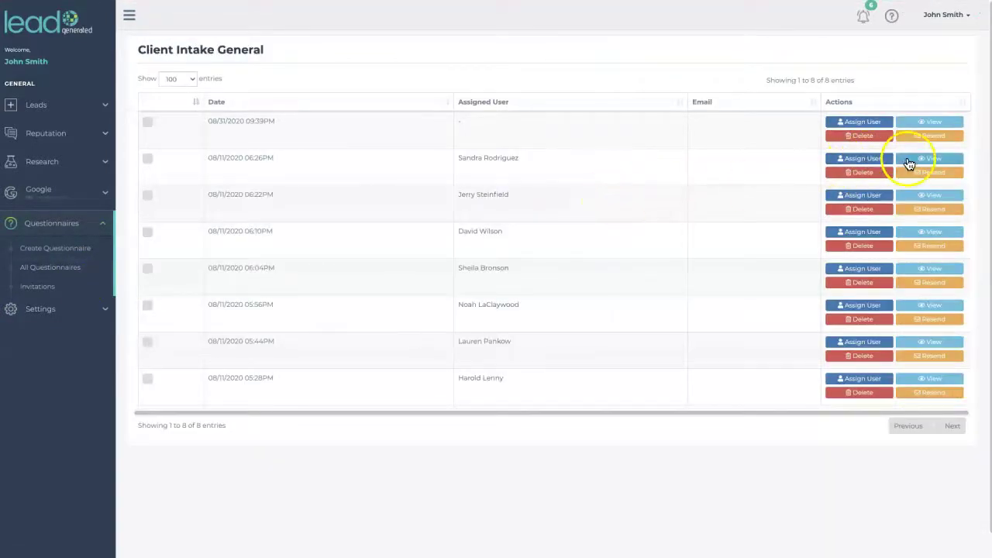
left_click(909, 161)
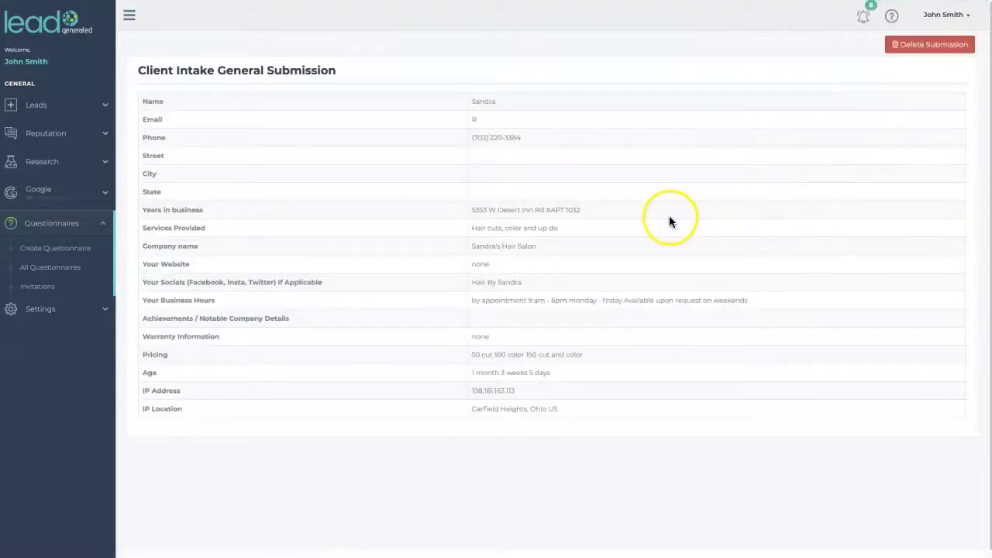
key("alt+Left")
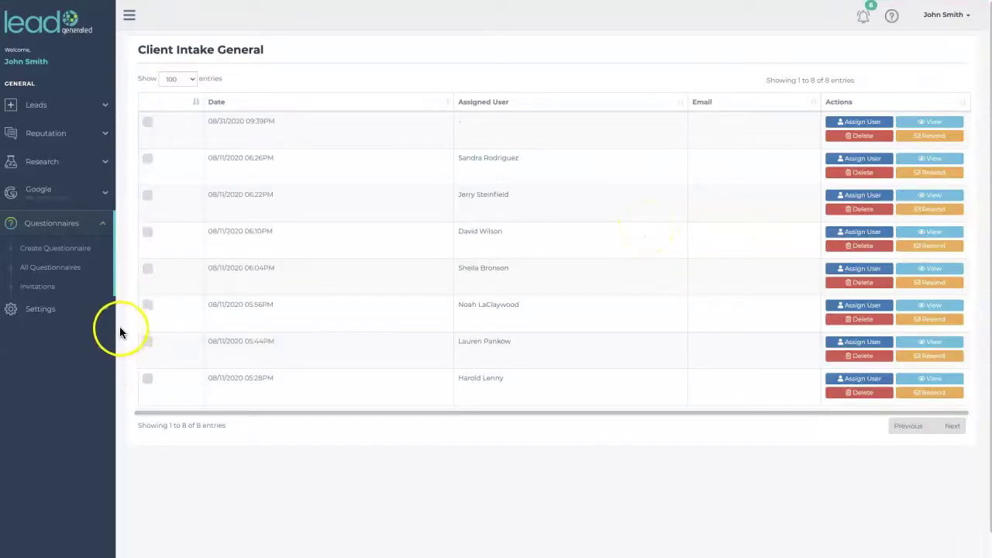
Step: Expand Settings and open the Integrations page
left_click(106, 312)
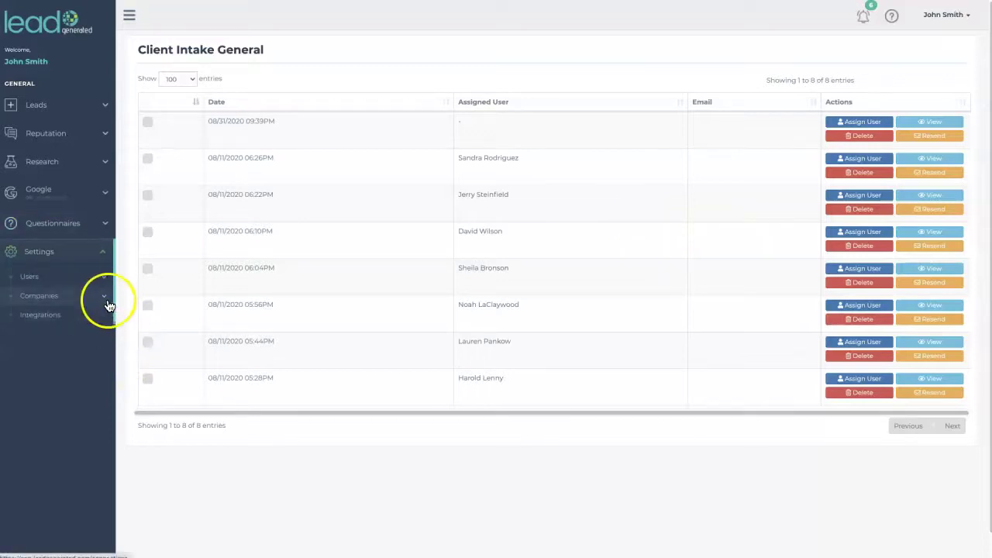
left_click(104, 279)
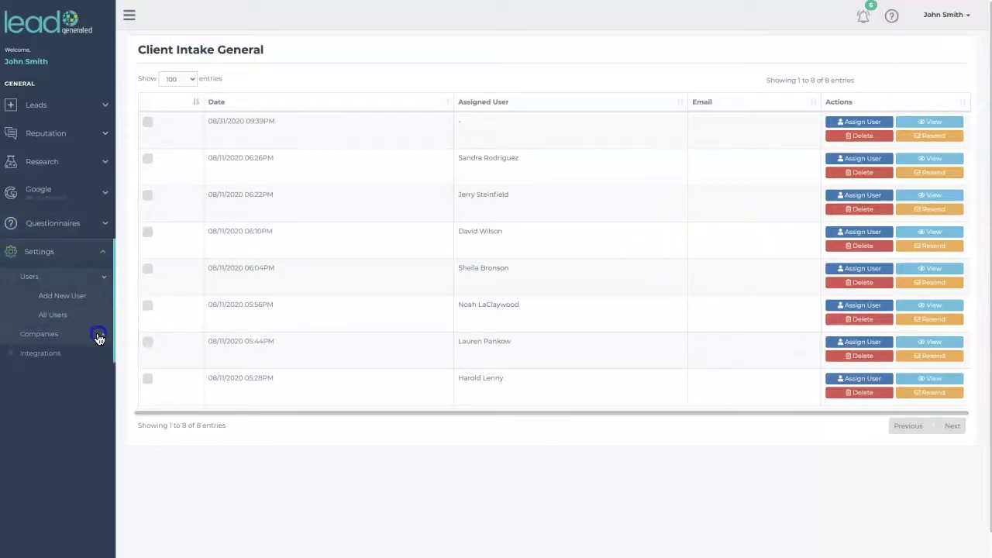
left_click(99, 337)
left_click(49, 394)
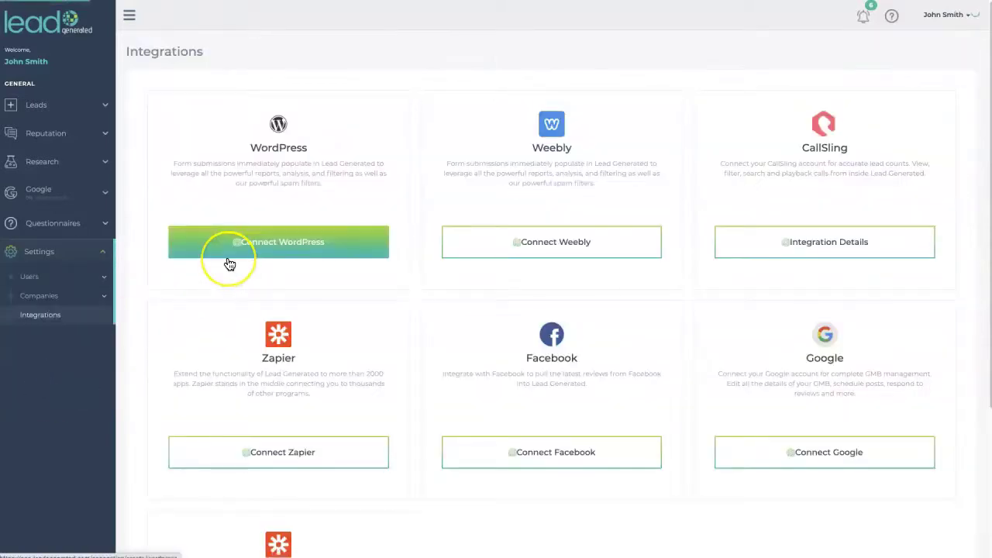
Step: Glance at the Companies pages under Settings, then return to Integrations
left_click(229, 264)
left_click(227, 259)
left_click(97, 301)
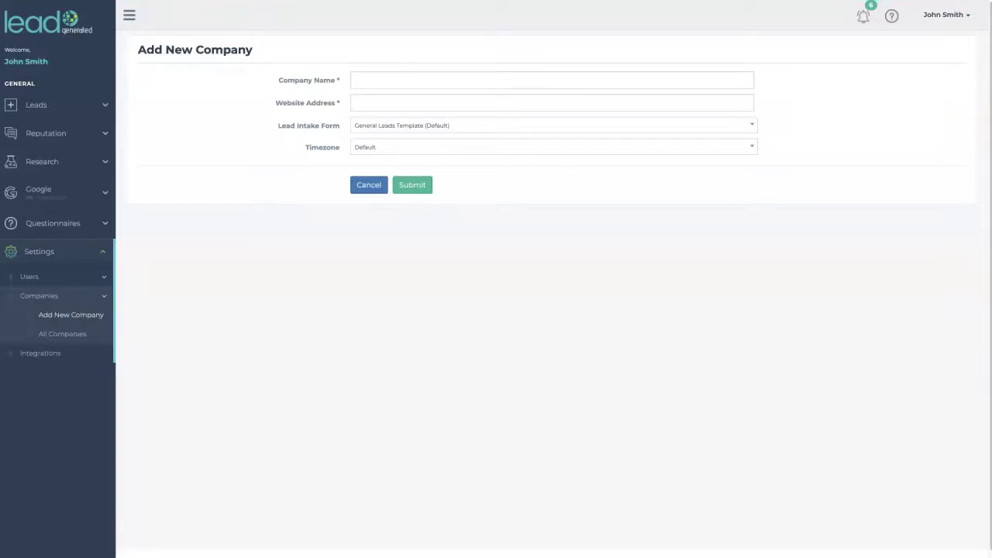
left_click(59, 356)
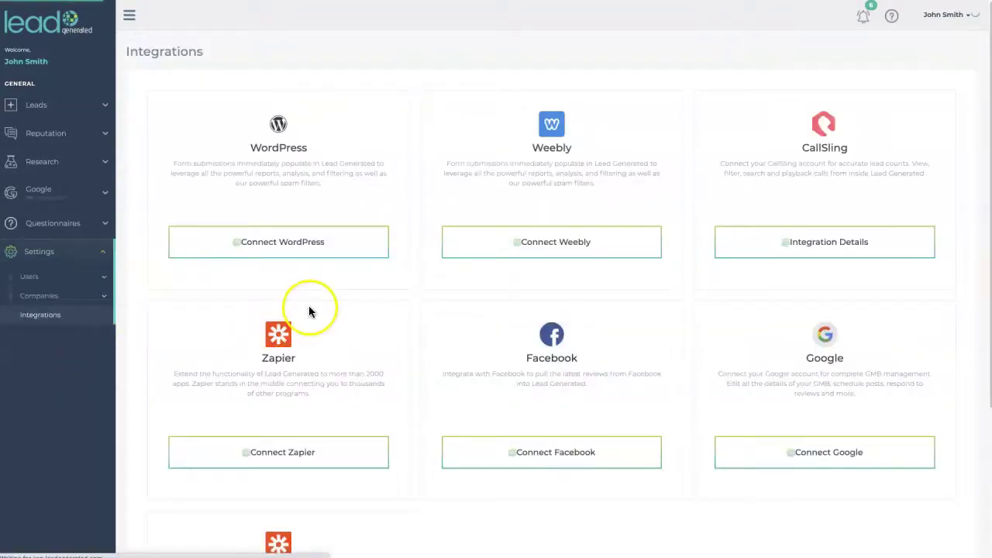
Step: Scroll the Integrations page down to the Embed card
scroll(309, 311, "down", 2)
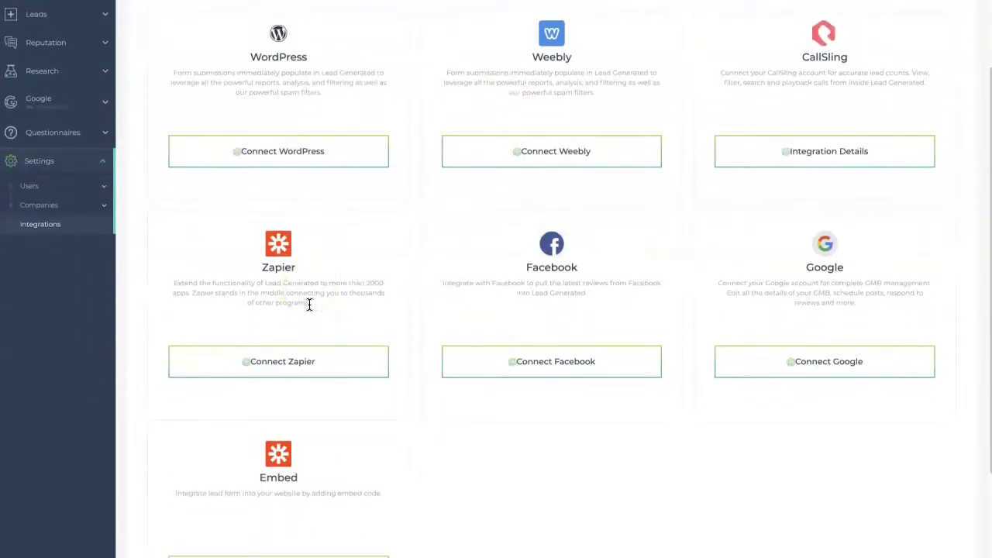
scroll(309, 305, "down", 1)
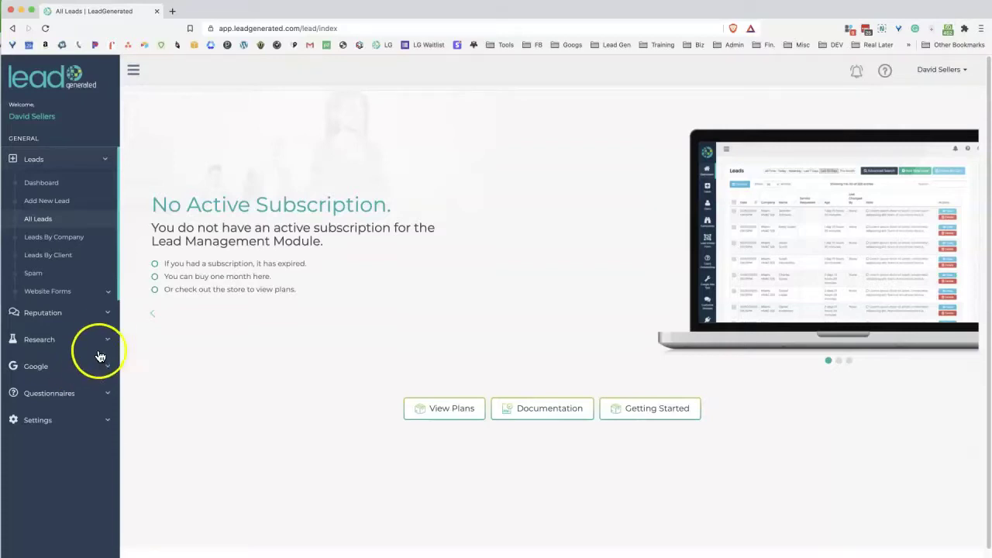
Step: Visit the Reputation Management module page, then go to the Store's pricing plans
left_click(104, 312)
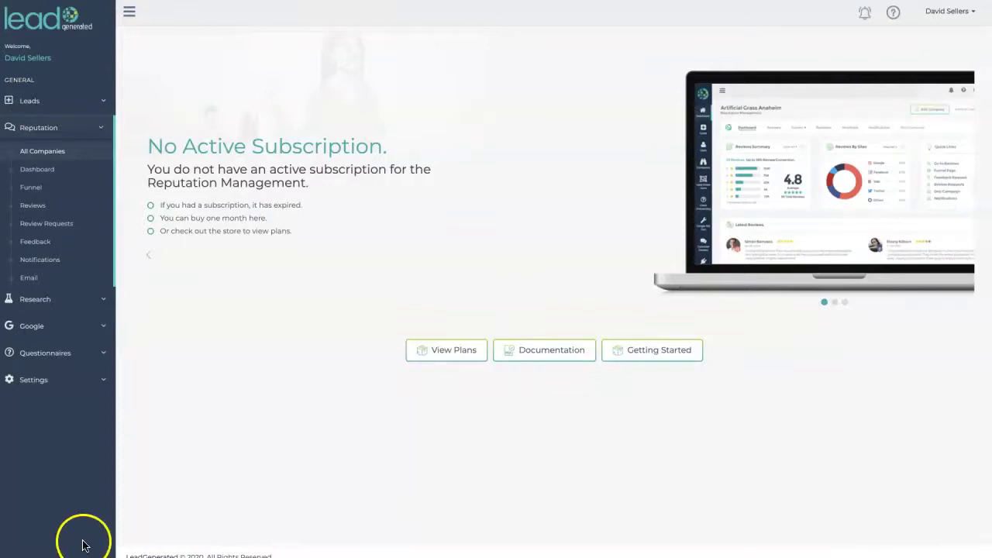
left_click(972, 15)
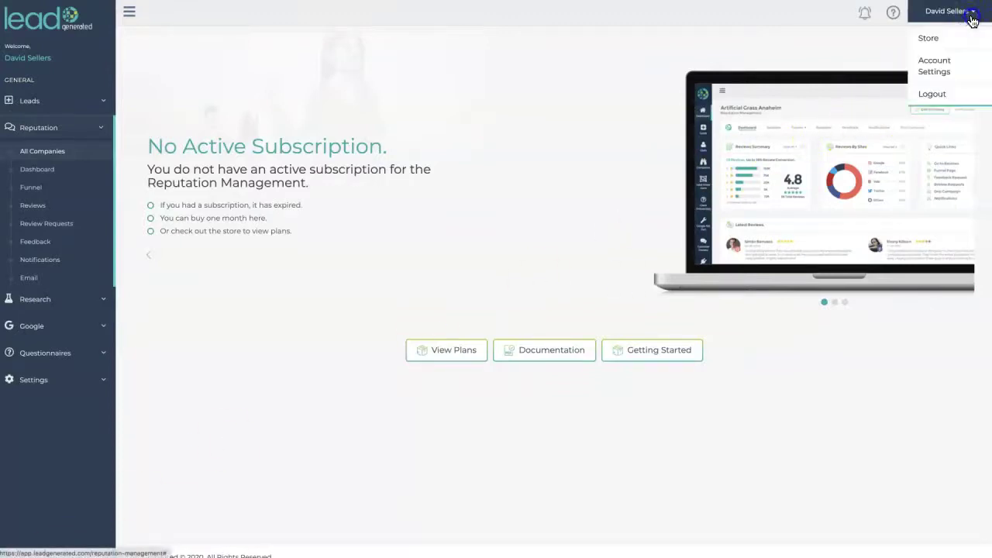
left_click(941, 38)
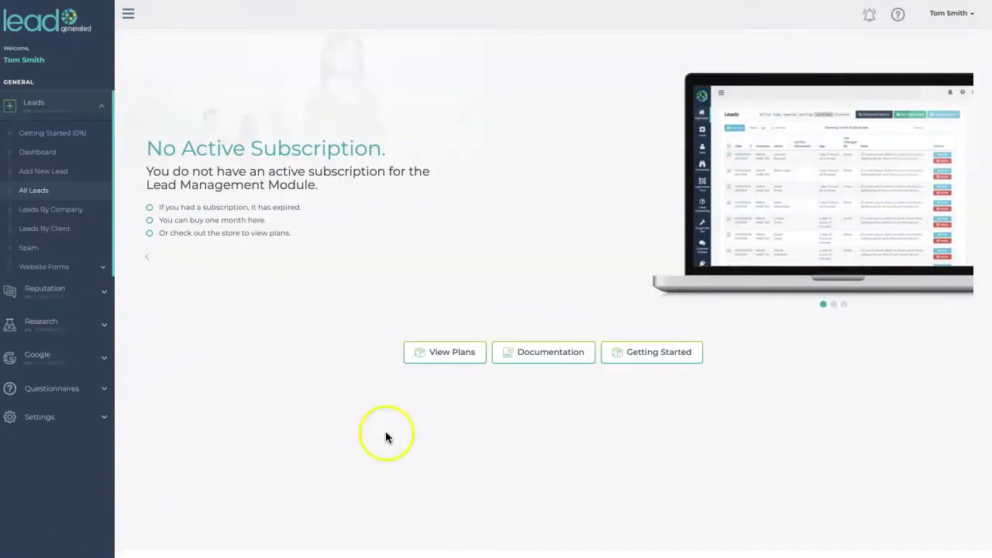
left_click(945, 15)
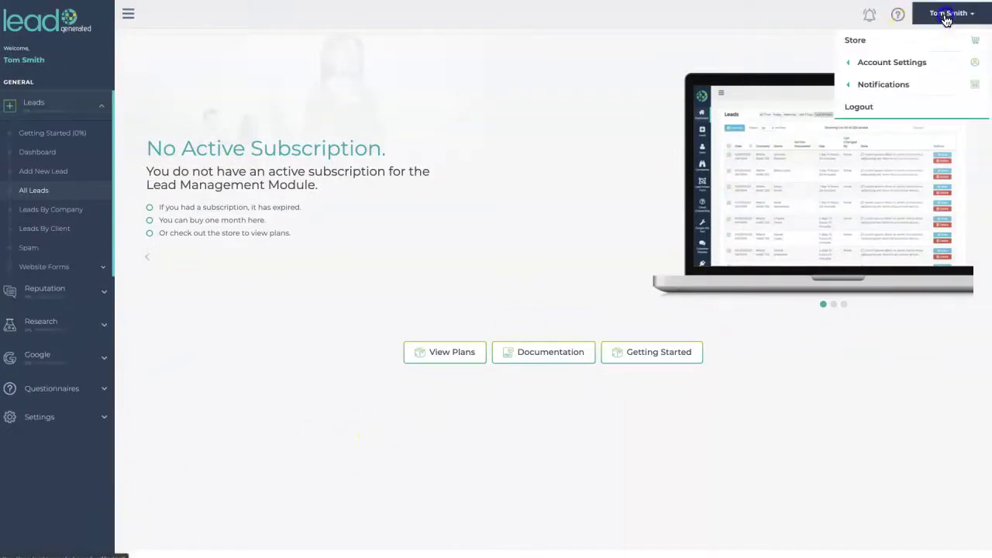
left_click(899, 40)
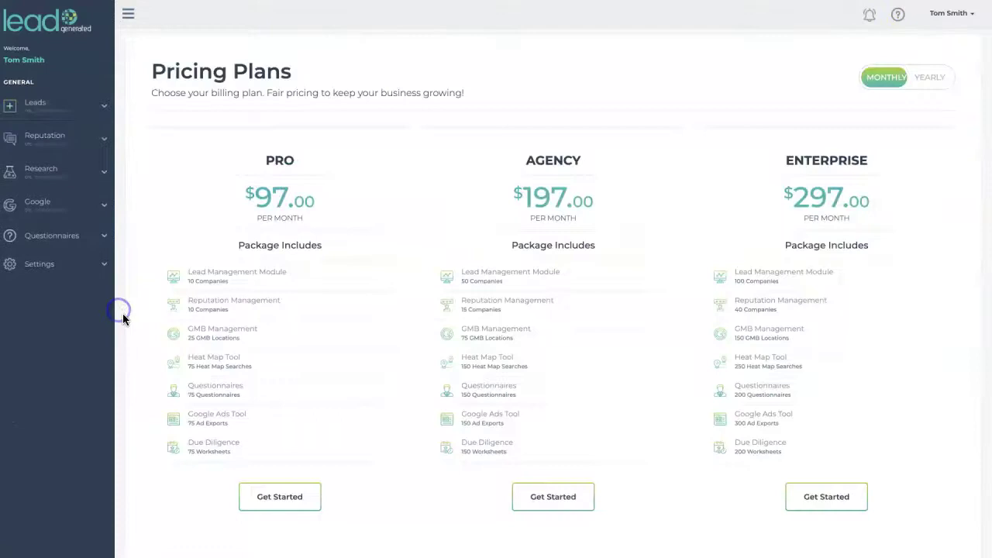
Step: Add the $97-per-month Pro plan to the cart
scroll(122, 313, "down", 5)
scroll(124, 313, "up", 2)
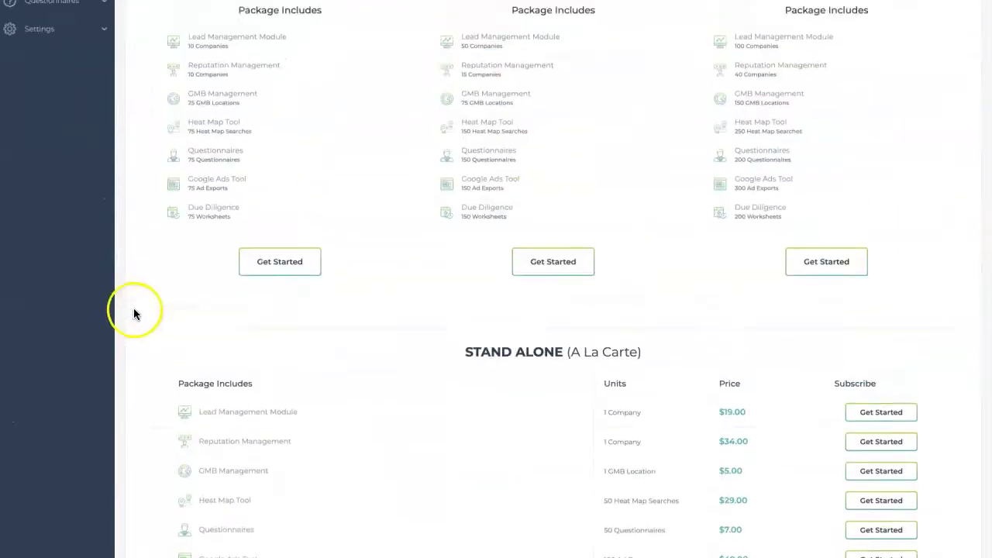
scroll(275, 293, "up", 1)
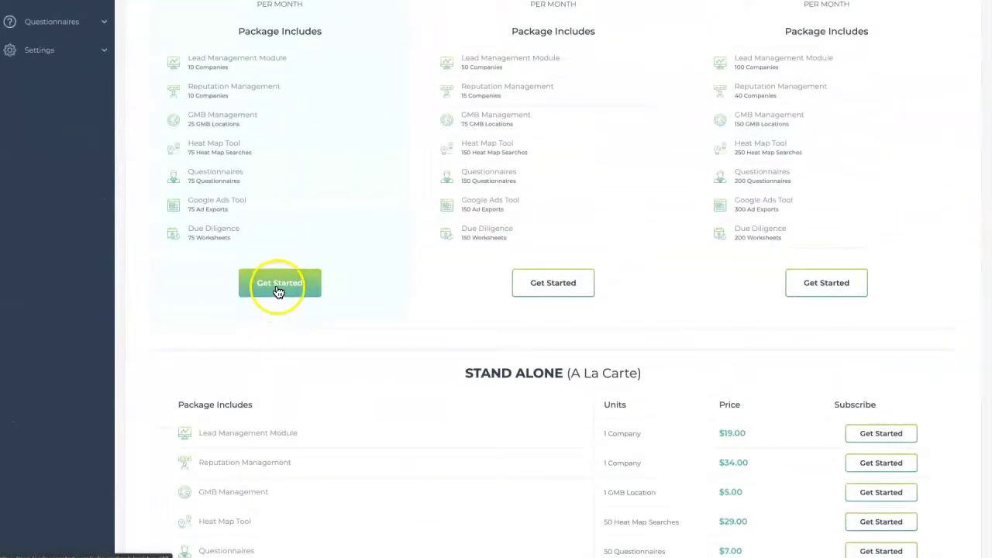
left_click(278, 291)
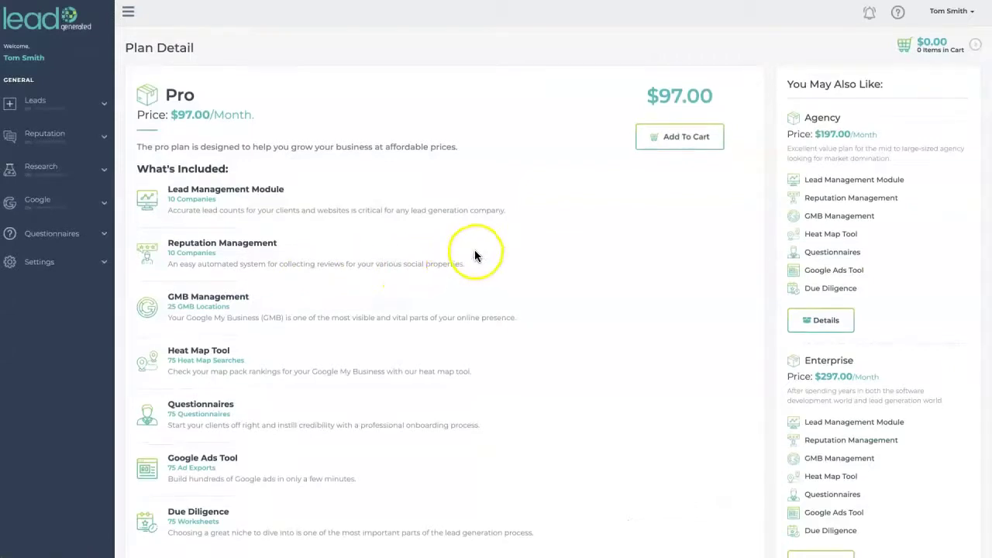
left_click(686, 145)
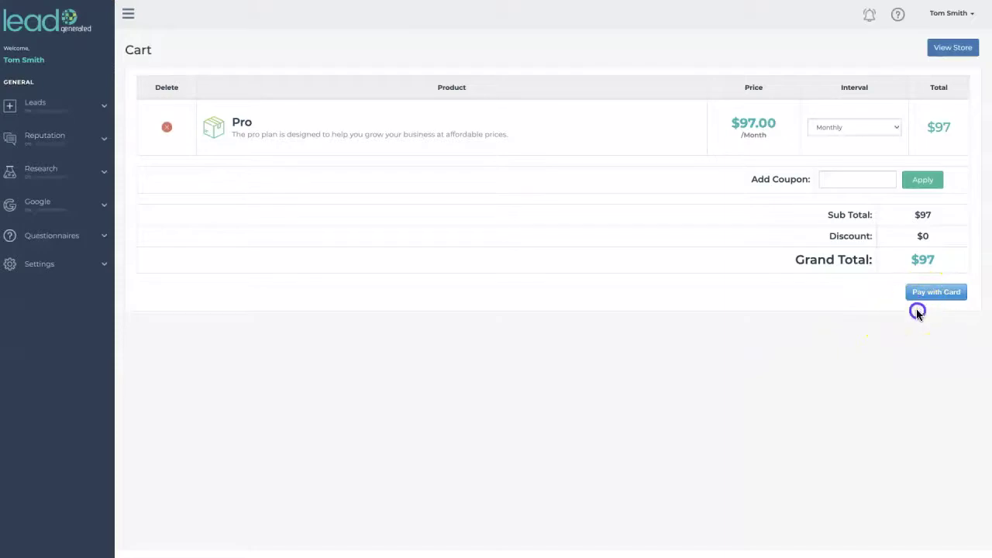
Step: Start a card payment, expand the Starter subscription's modules, then back out of cancelling it
left_click(919, 292)
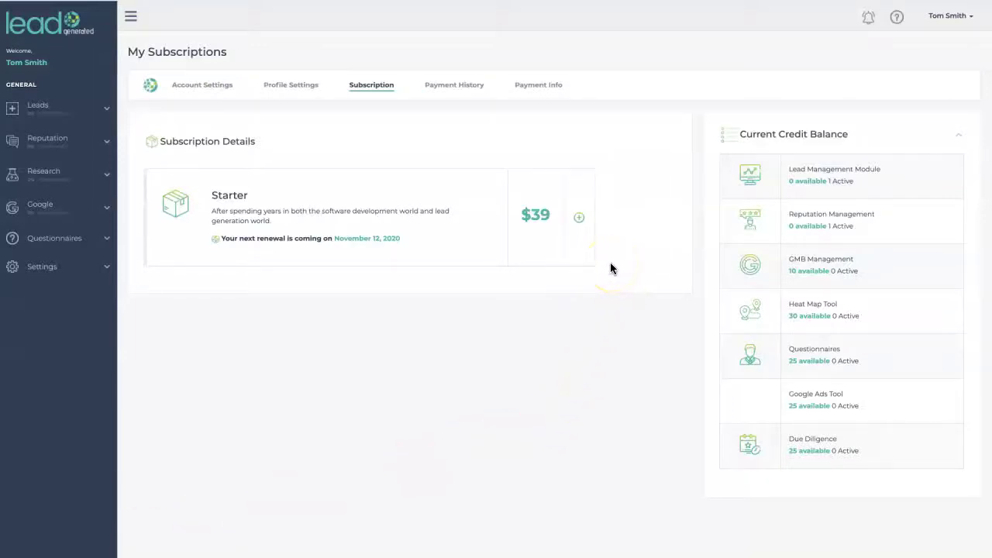
left_click(580, 220)
left_click(375, 443)
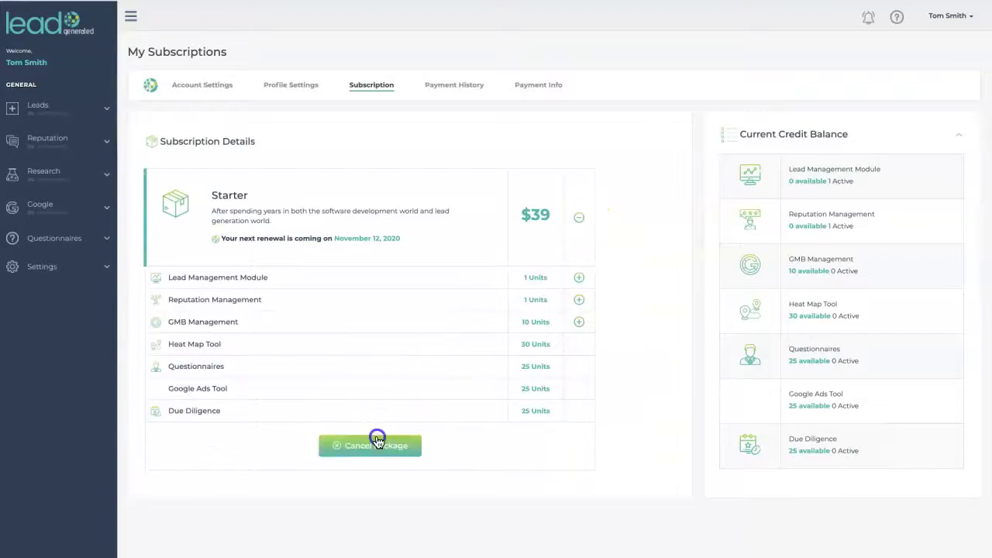
left_click(450, 362)
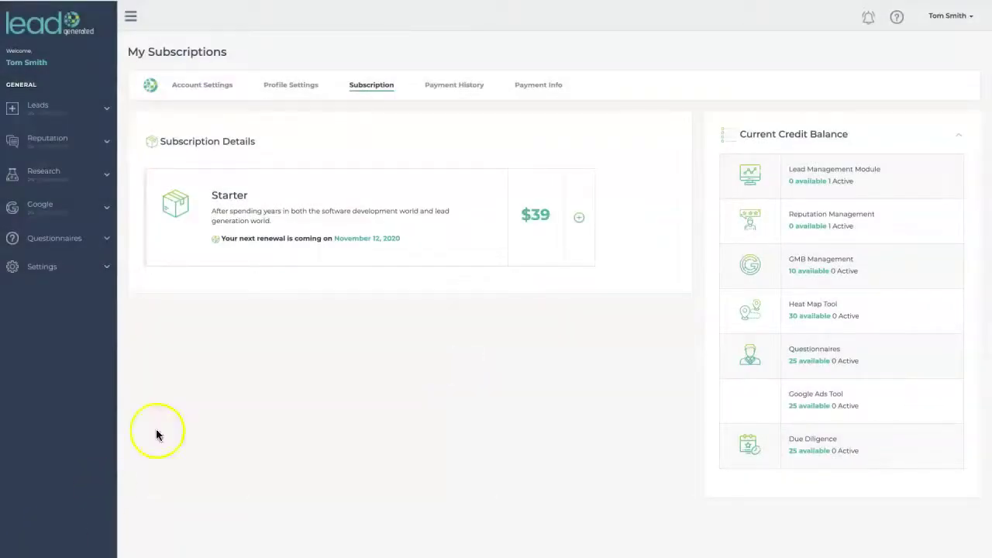
Step: Review Payment History and Payment Info, then go to Account Settings to see the Lead Emails fields
left_click(459, 92)
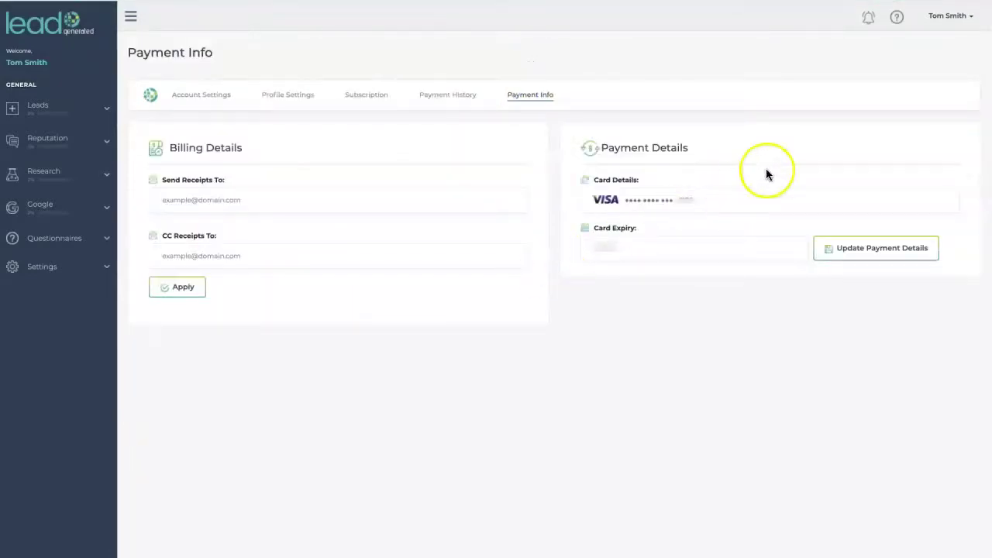
left_click(958, 26)
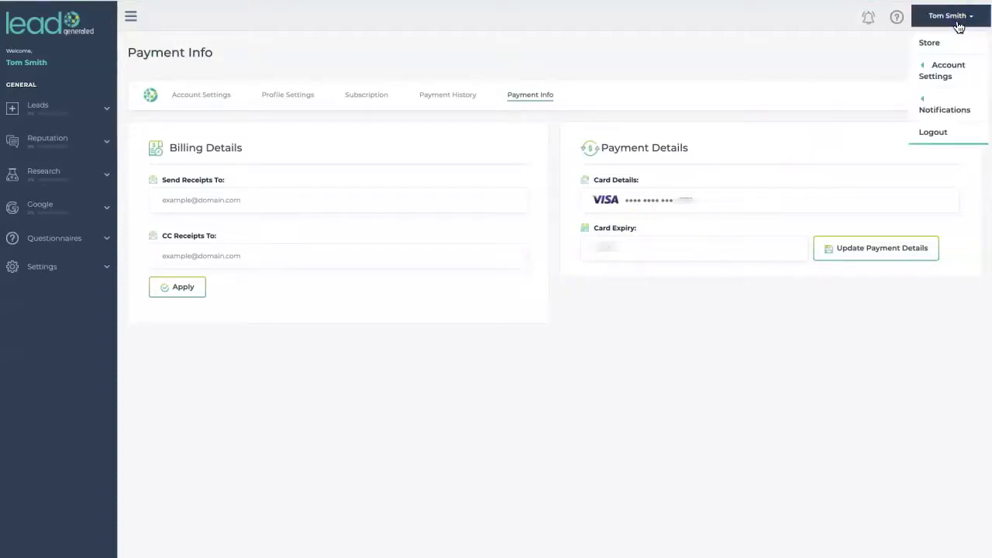
left_click(936, 73)
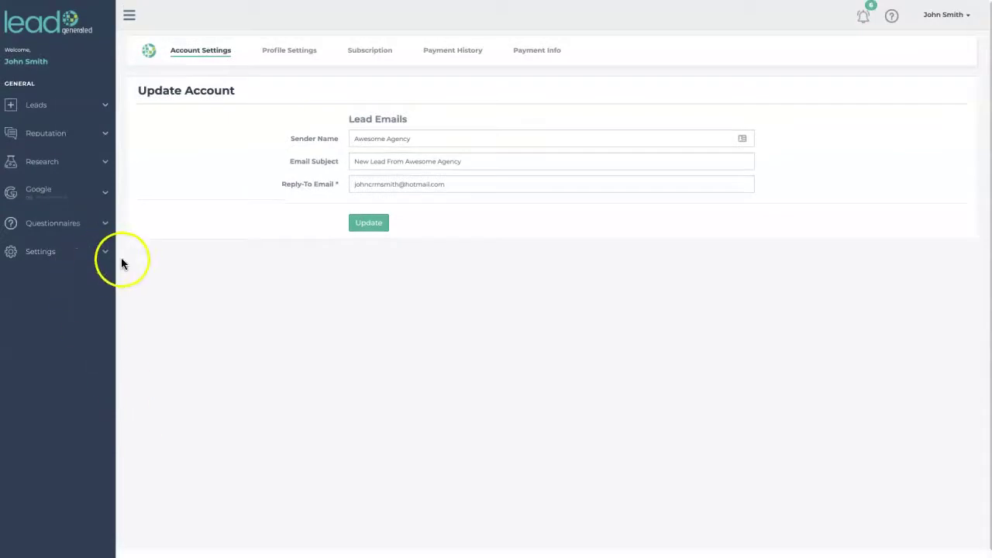
Step: View the competitor Averages for the Shivvy's Bear Removal saved search in GMB Heat Map
left_click(104, 164)
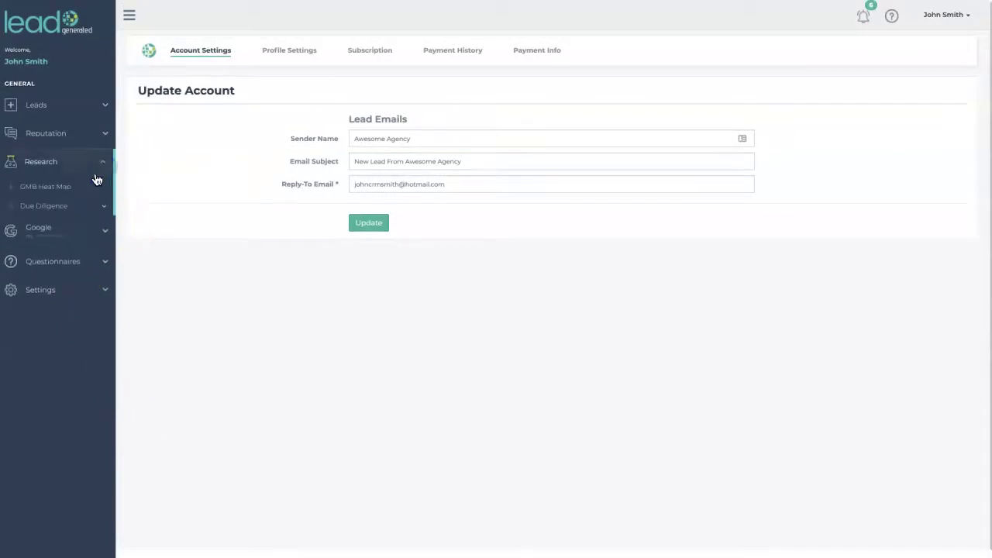
left_click(81, 187)
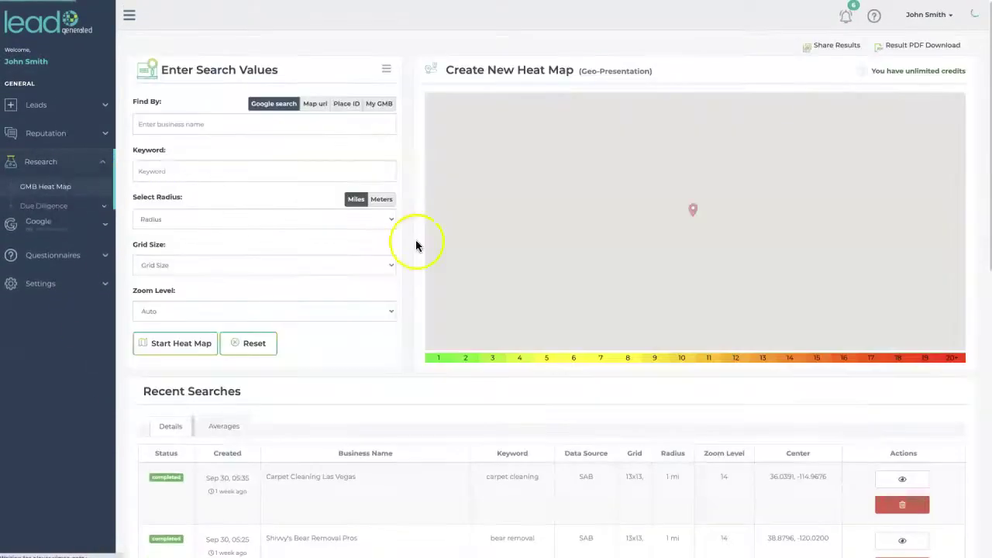
scroll(465, 232, "down", 3)
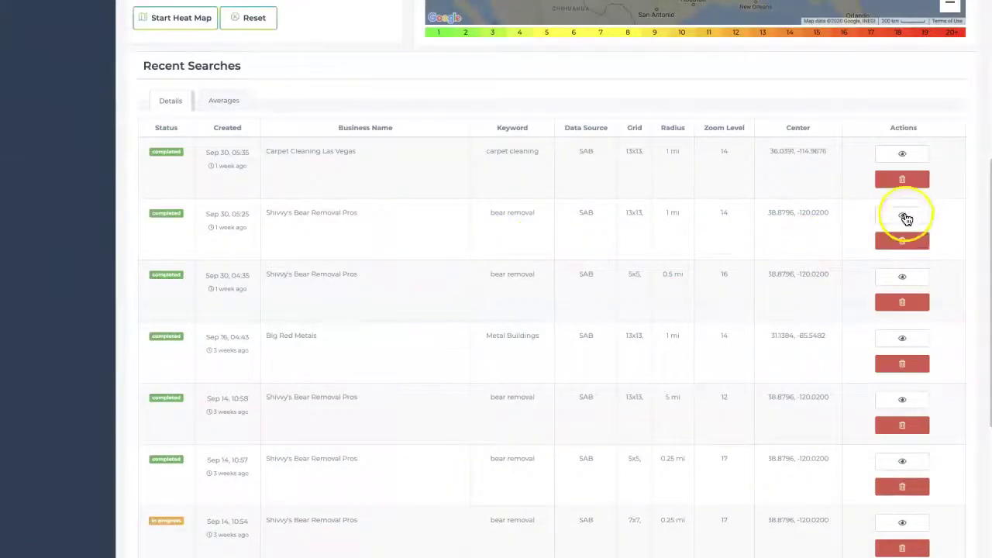
left_click(902, 215)
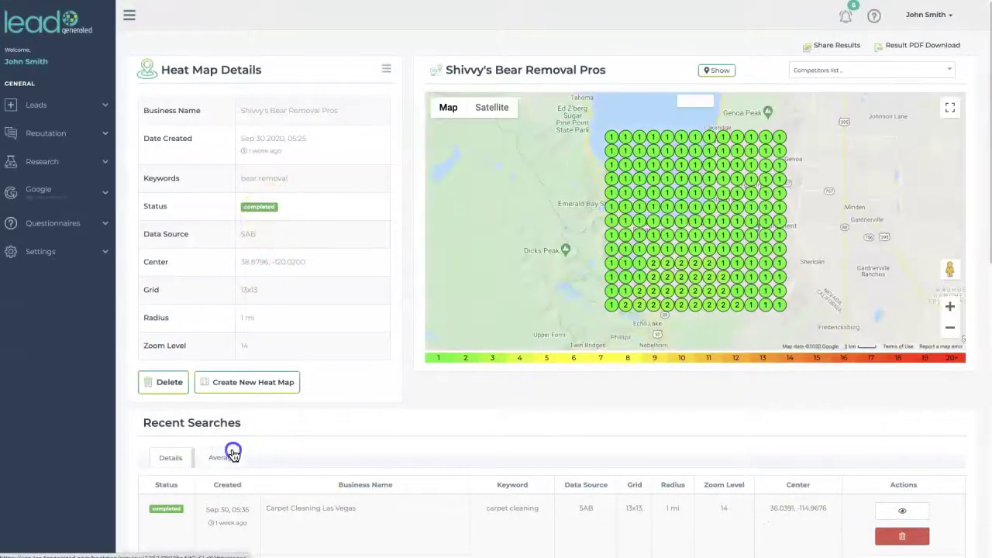
left_click(234, 453)
scroll(307, 389, "down", 5)
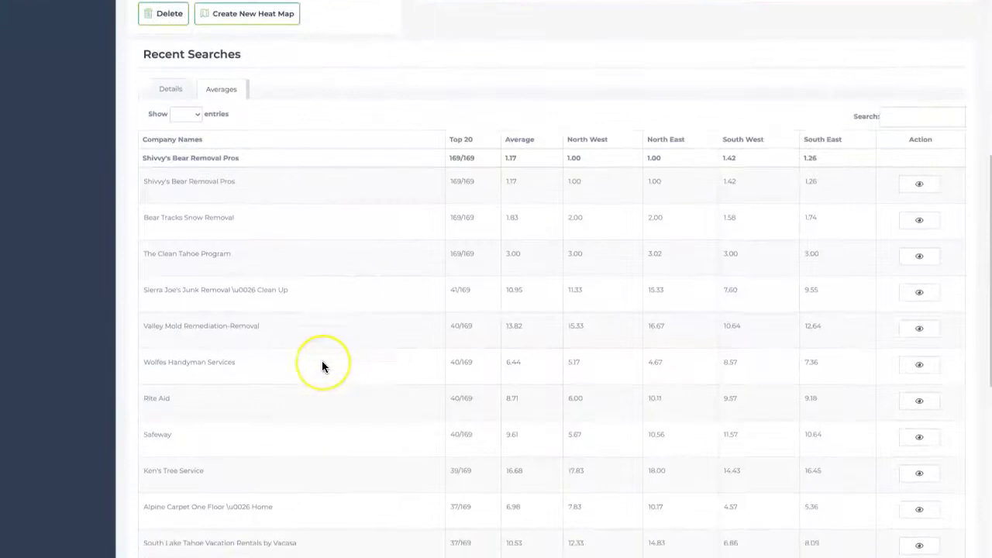
scroll(321, 359, "up", 1)
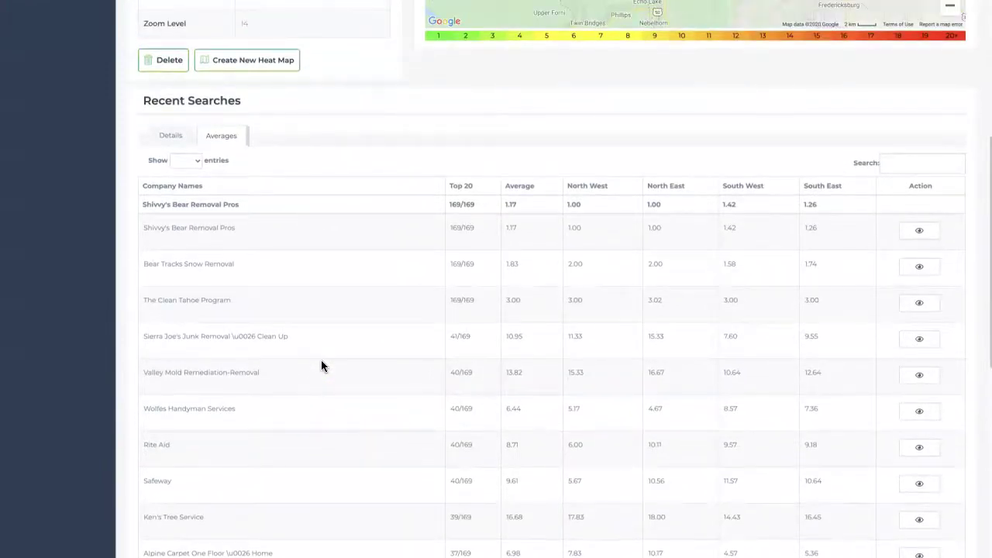
scroll(319, 359, "up", 3)
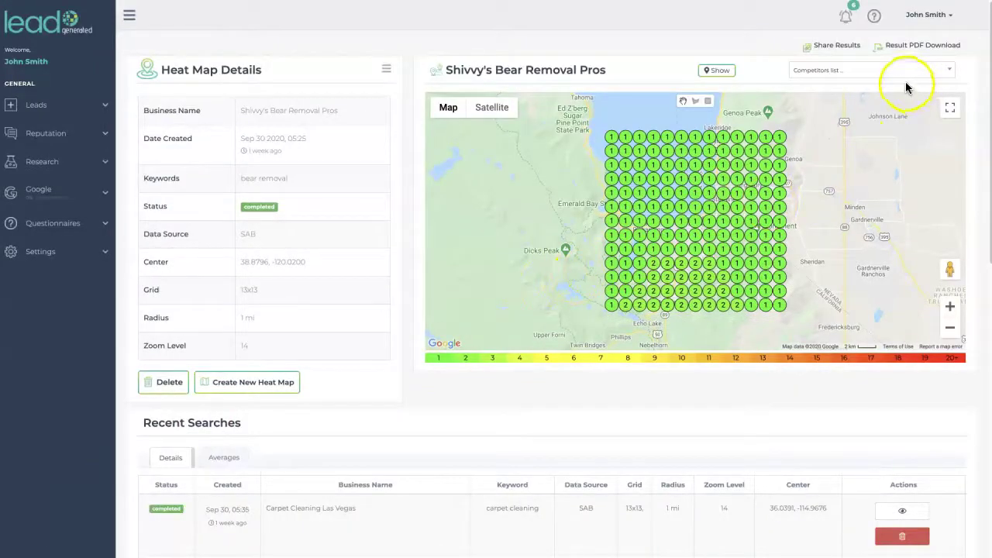
Step: Show the Getting Started Leads Management checklist, 22% complete
left_click(874, 17)
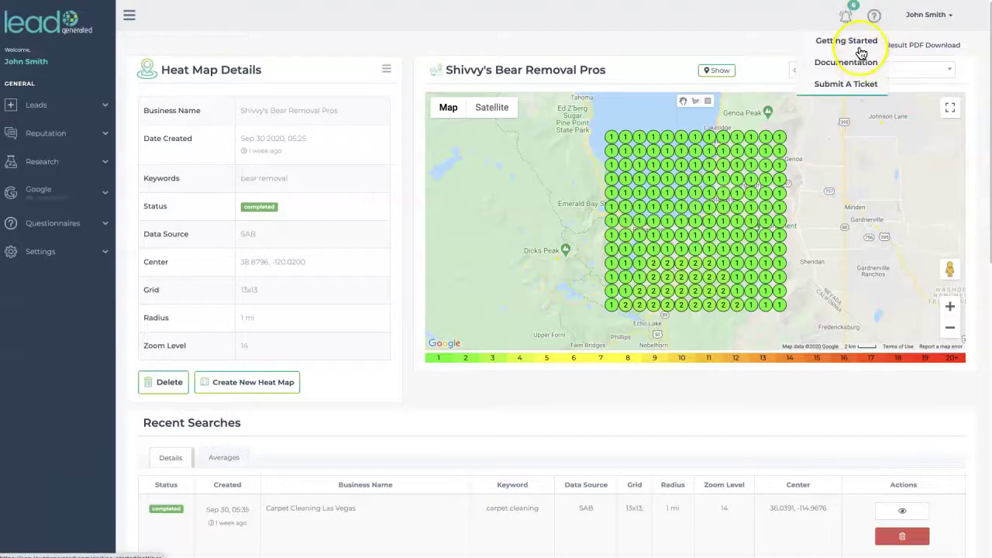
left_click(859, 44)
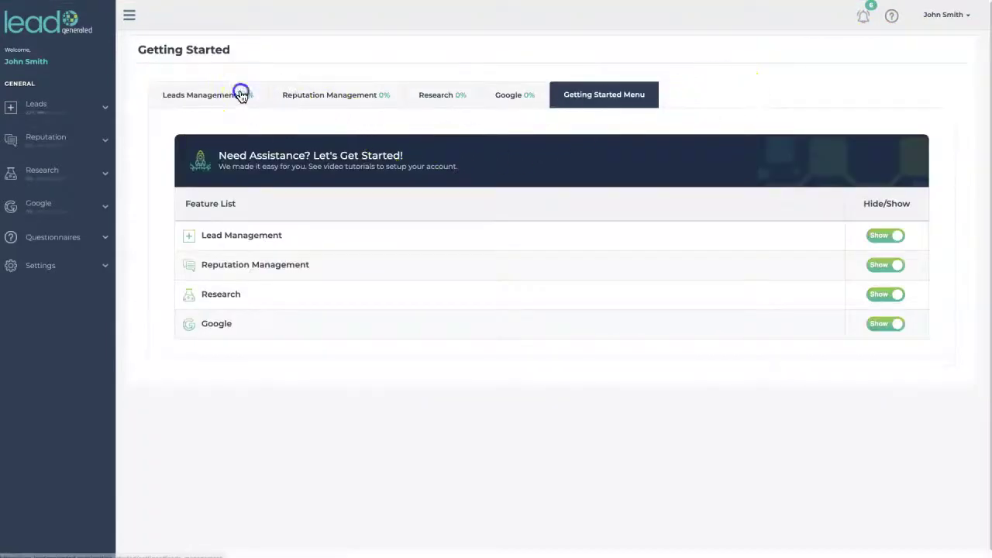
left_click(241, 95)
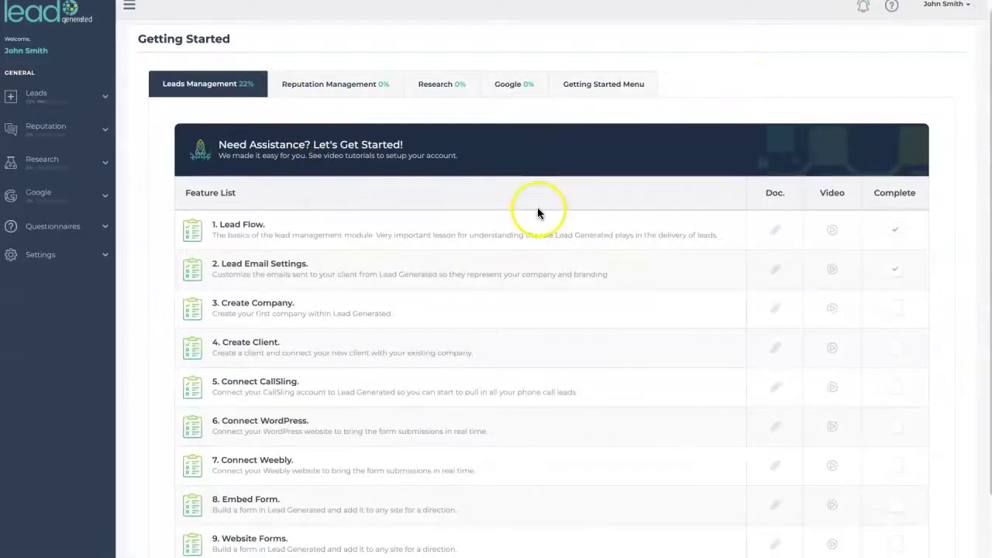